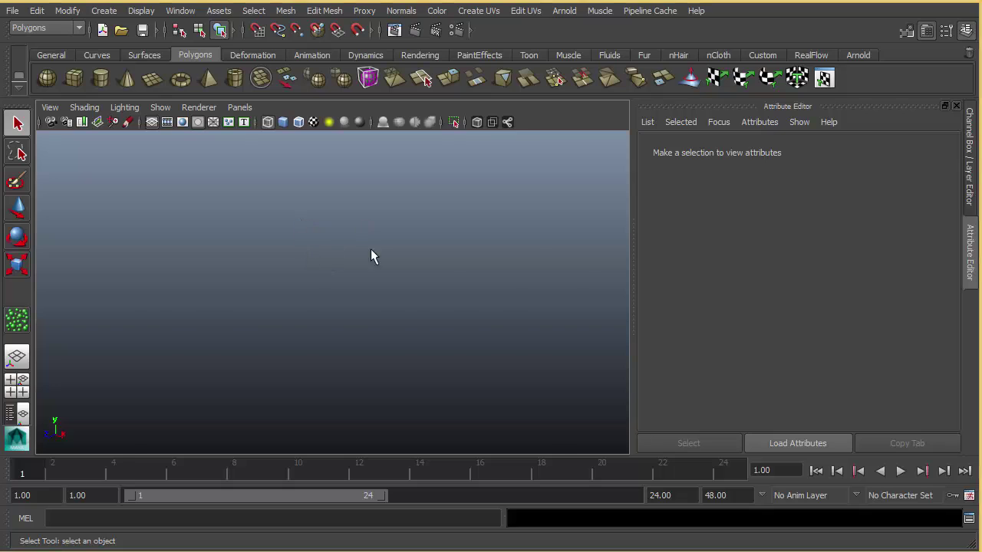
- Create a Balls nParticle object with three particles in a horizontal row and enlarge their radius to about 2.46
key("space")
left_click(246, 403)
mouse_move(346, 429)
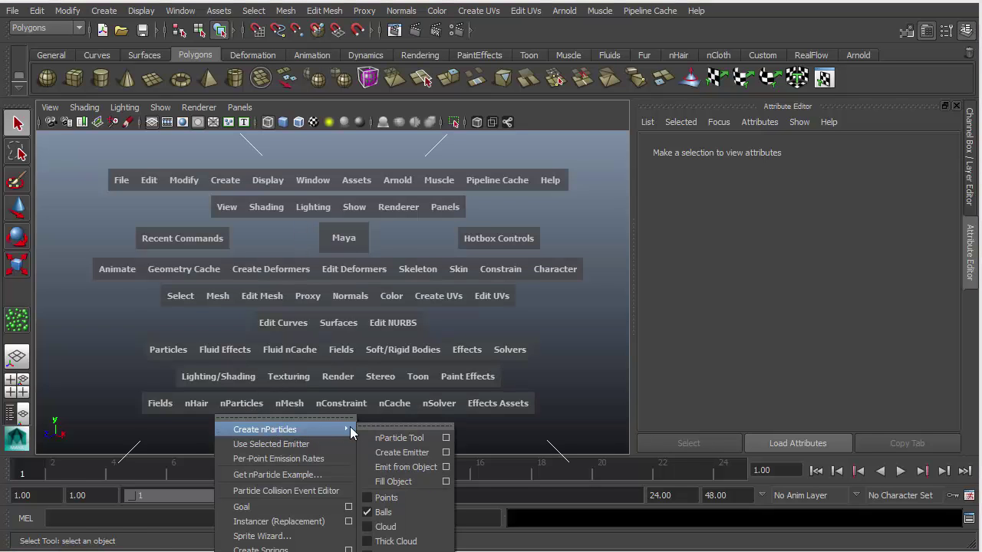
left_click(421, 439)
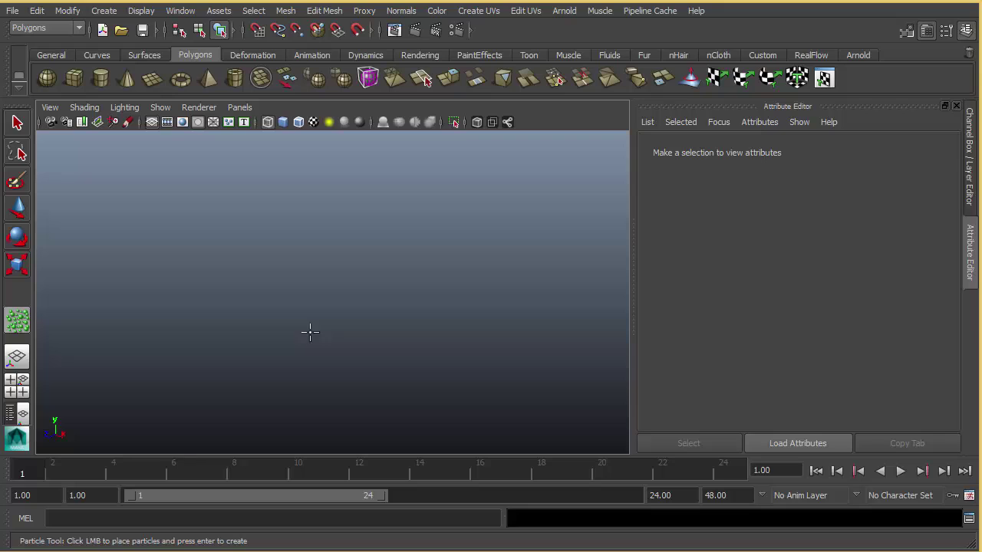
left_click(282, 318)
key("Return")
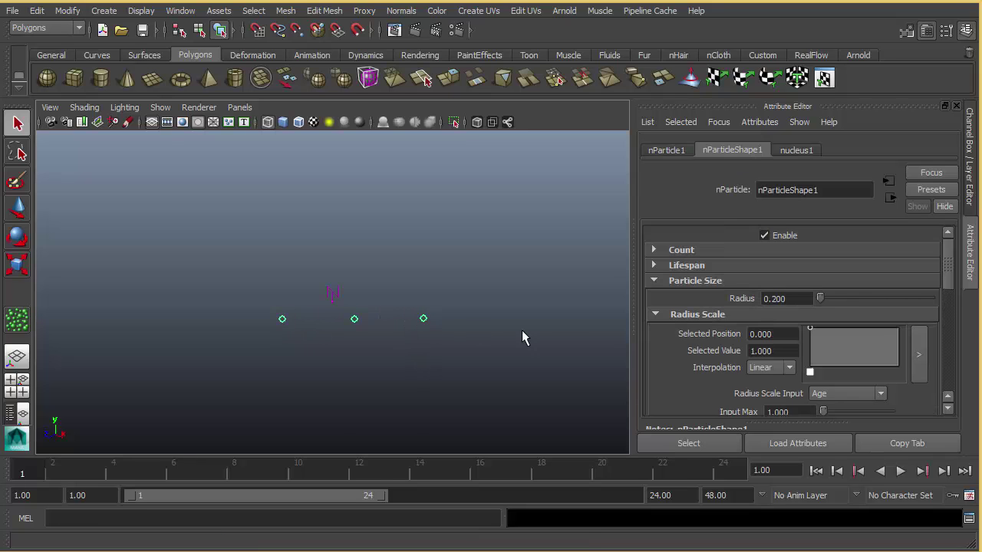
left_click_drag(397, 302, 458, 362)
left_click_drag(795, 298, 966, 296, "ctrl")
- Select only the right-hand particle in particle component mode and add a Cluster deformer to it
right_click(455, 307)
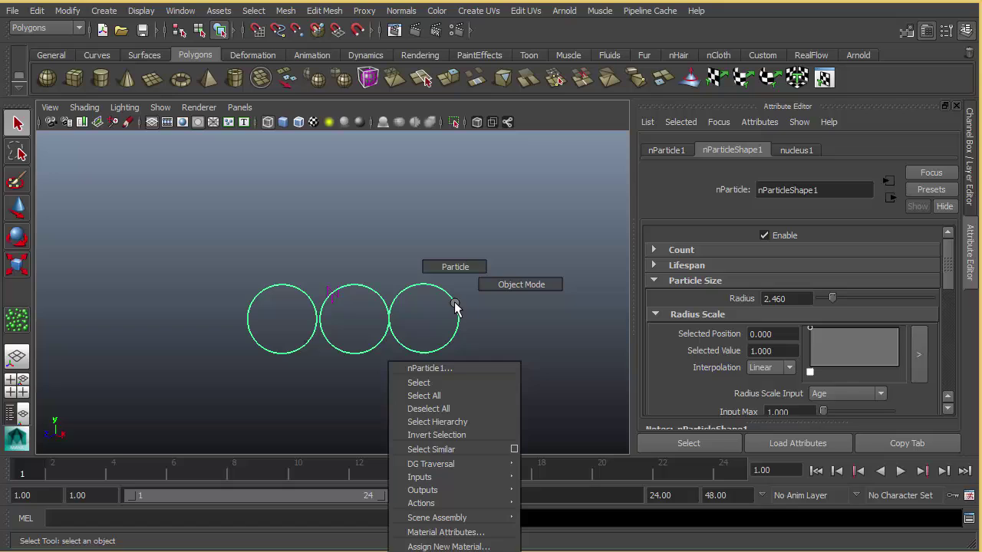
left_click(455, 267)
left_click_drag(391, 365, 375, 376)
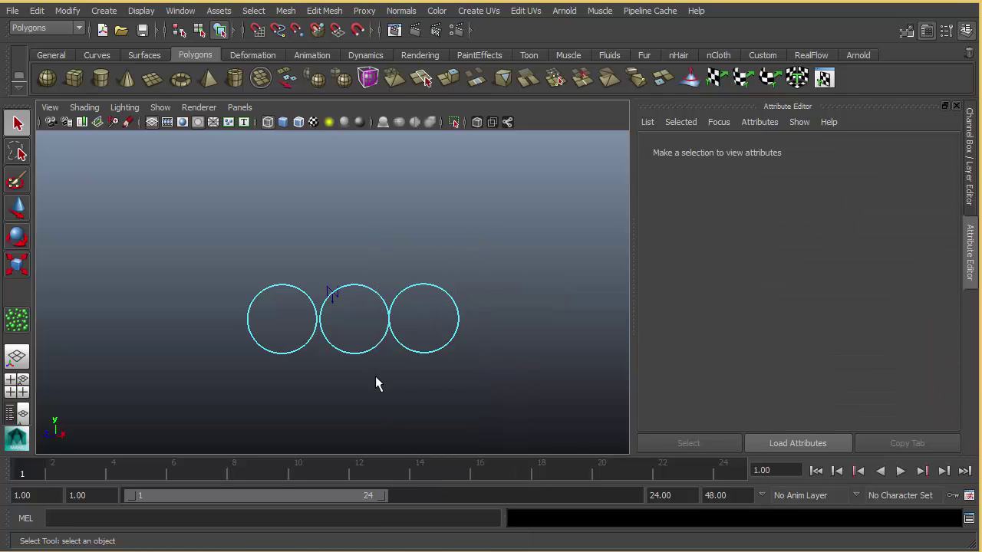
key("space")
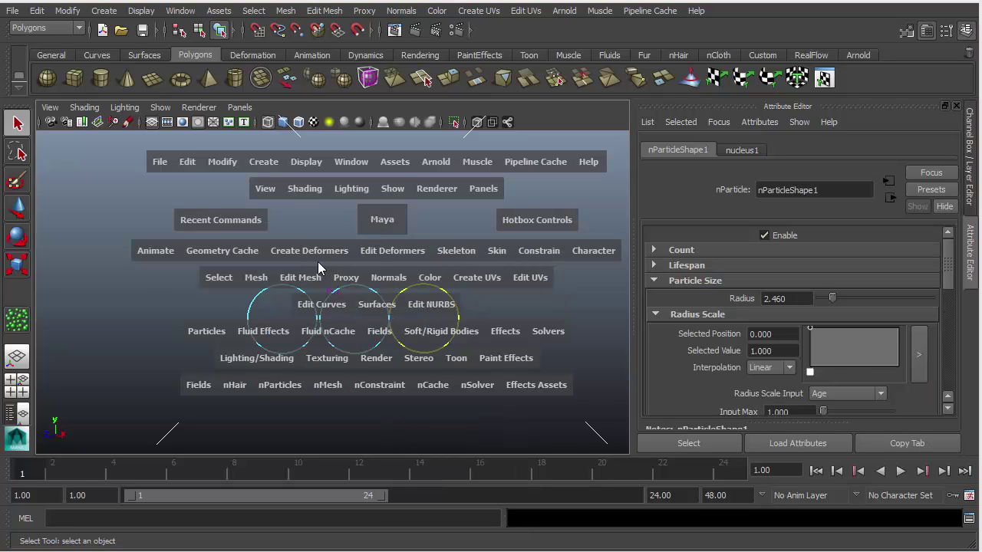
left_click(316, 256)
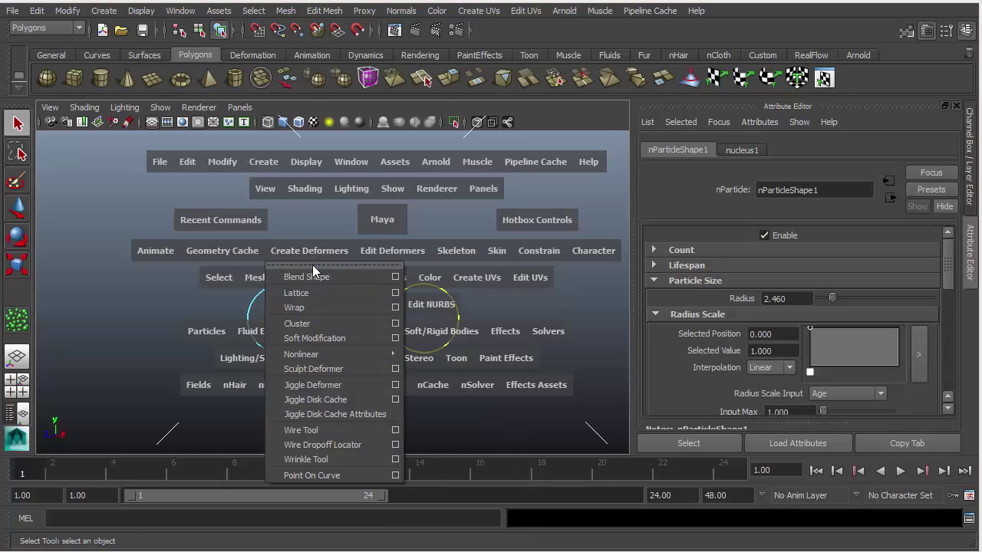
left_click(384, 324)
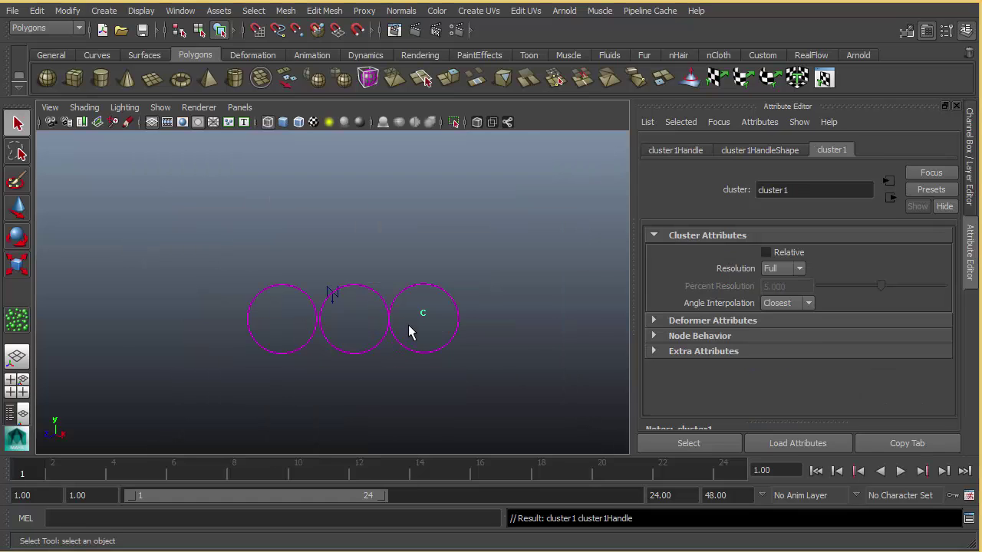
- Select the middle particle as a component and create a Cluster deformer on it
left_click(367, 288)
right_click_drag(368, 295, 364, 257)
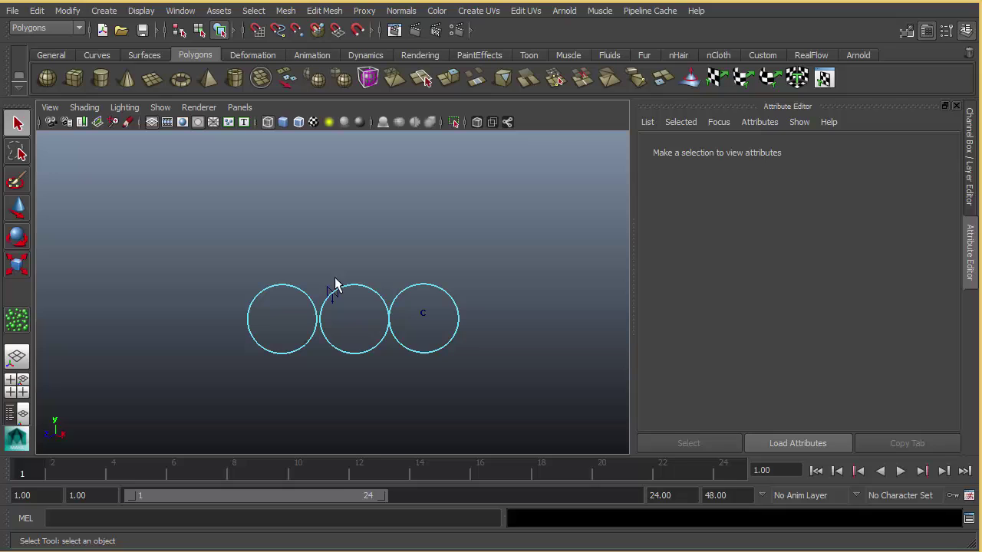
left_click_drag(315, 267, 398, 369)
key("space")
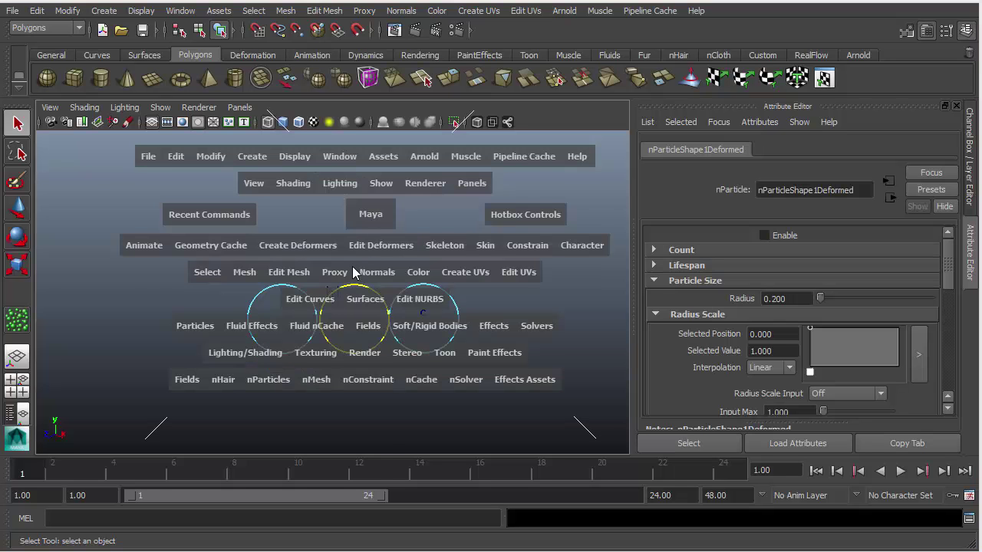
left_click_drag(312, 246, 322, 366)
- Repeat the Cluster command on the left particle, leaving nothing selected
right_click(273, 285)
left_click(270, 287)
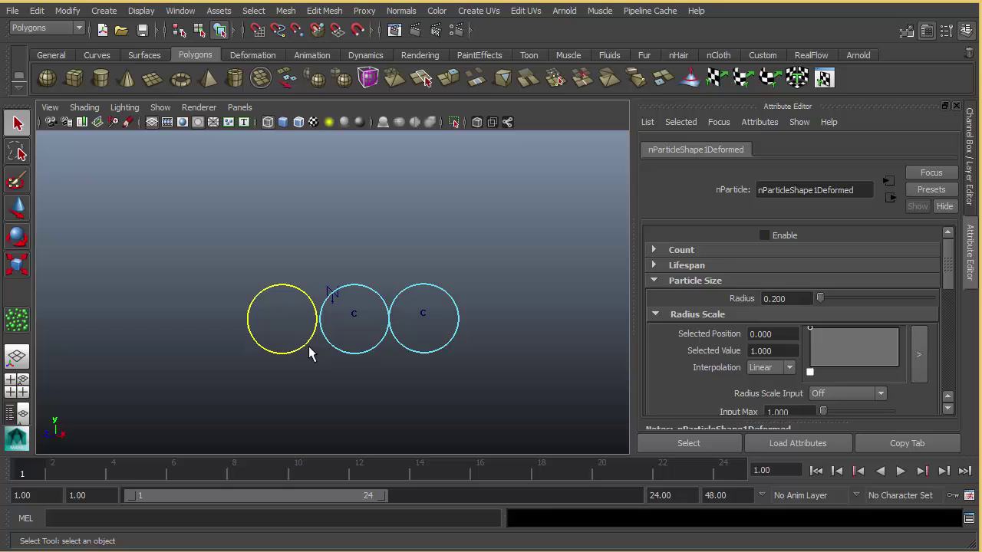
key("g")
left_click(387, 256)
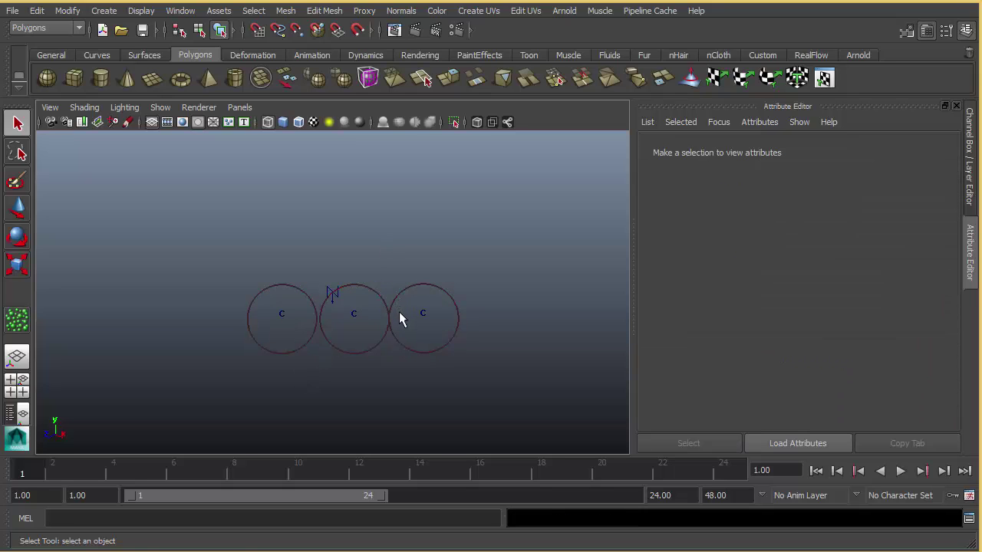
- Test the right particle's cluster by moving its handle freely, and undo the move
scroll(399, 312, "up", 4)
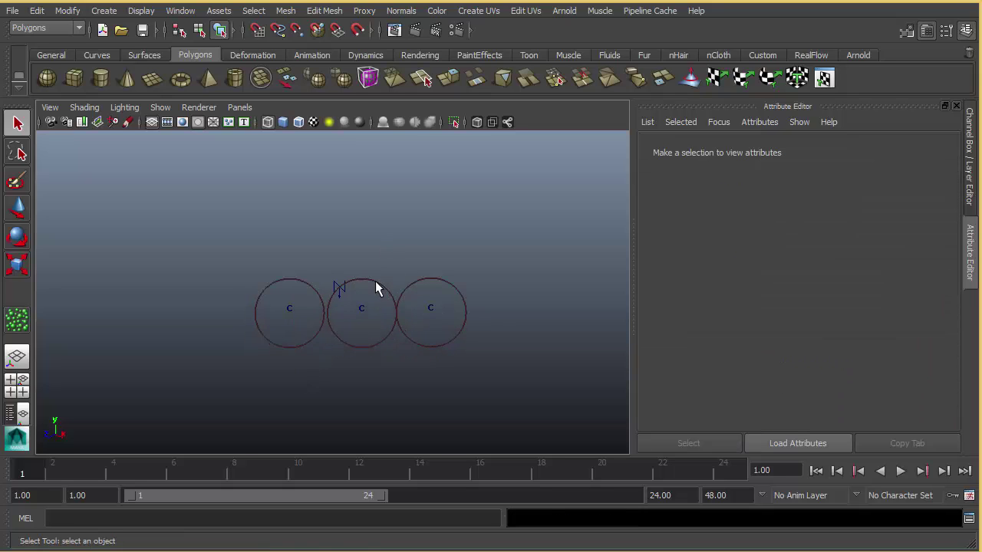
left_click(458, 317)
key("w")
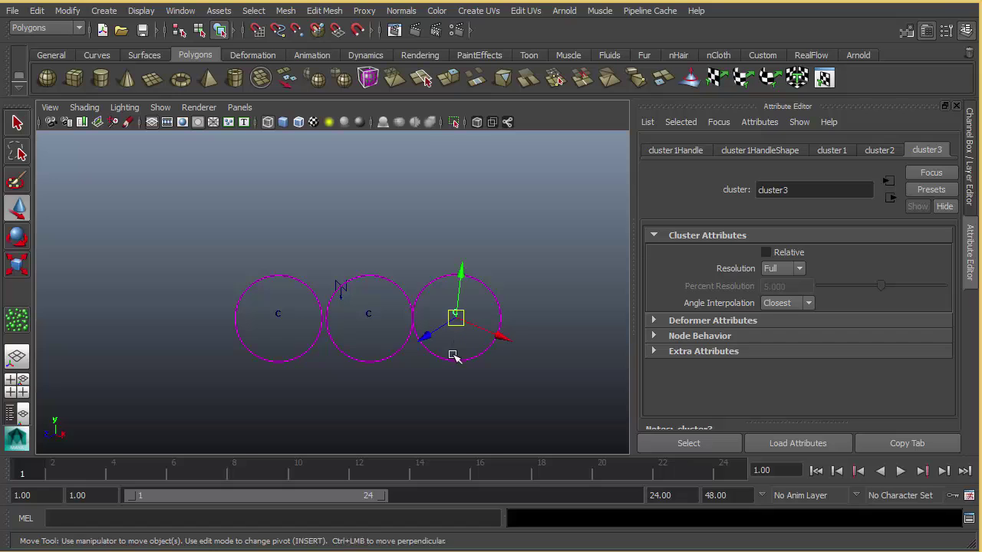
middle_click_drag(454, 354, 496, 345)
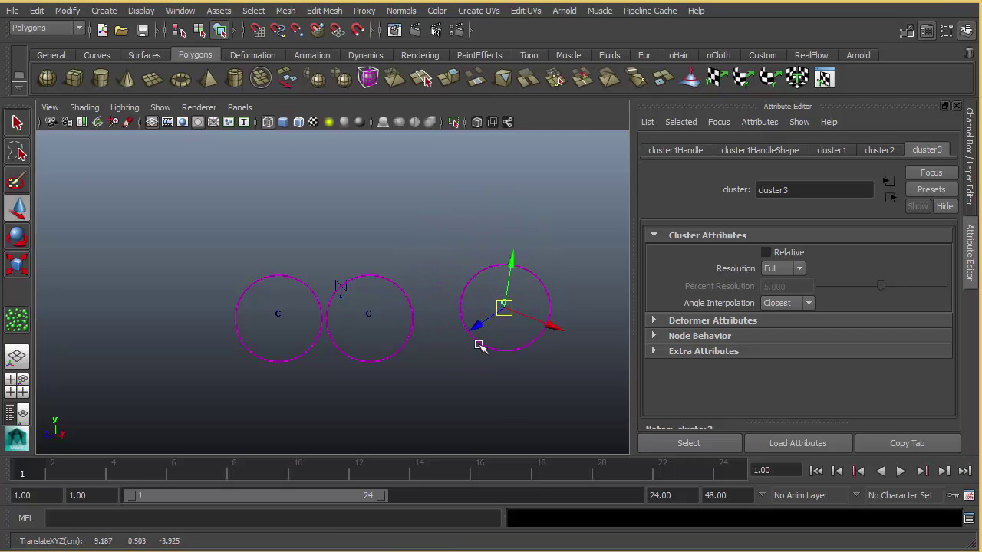
key("ctrl+z")
- Test the middle particle's cluster by moving its handle around, undo every move and deselect it
key("q")
left_click(369, 314)
left_click_drag(367, 328, 407, 337, "alt")
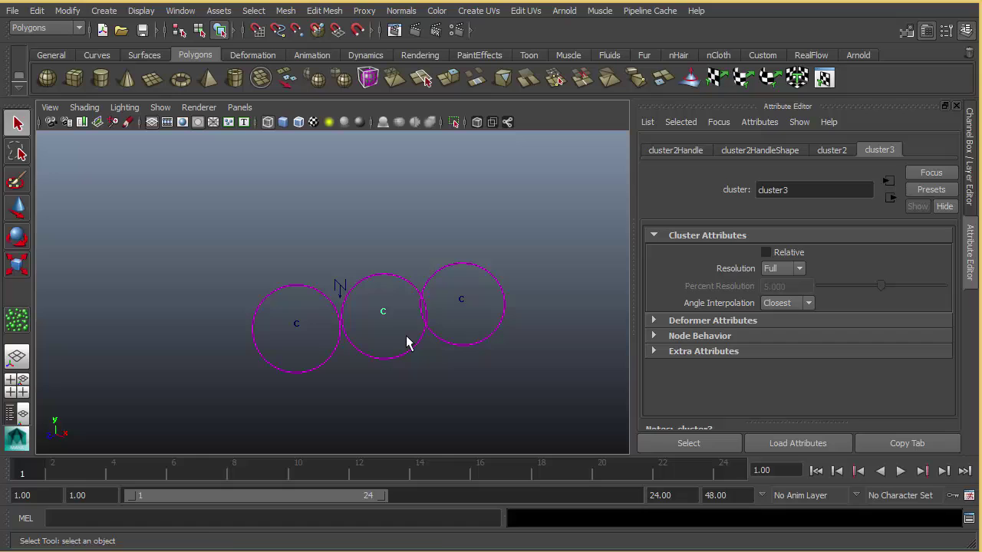
key("w")
mouse_move(404, 337)
middle_mouse_down()
mouse_move(345, 269)
mouse_move(406, 287)
mouse_move(416, 332)
mouse_move(397, 313)
mouse_move(412, 338)
middle_mouse_up()
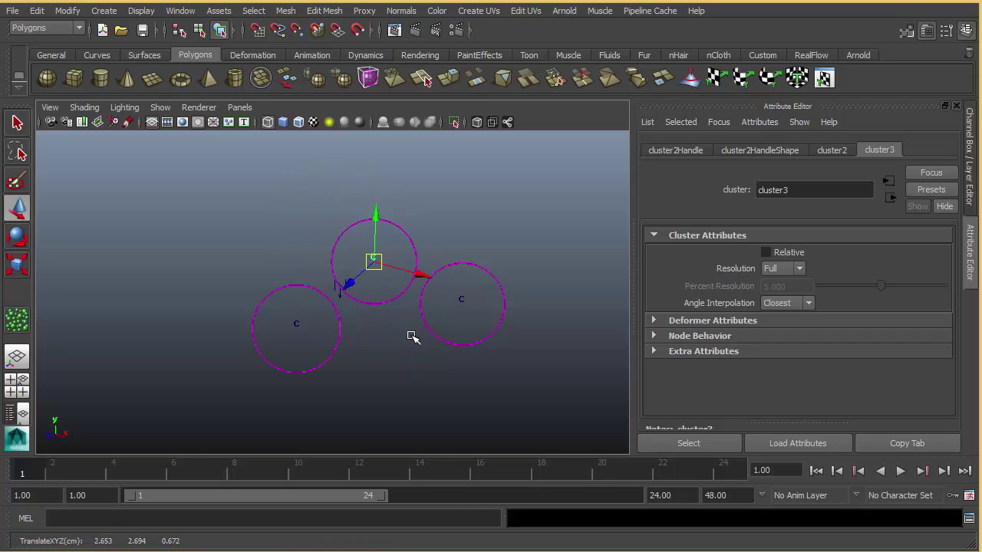
key("ctrl+z")
key("ctrl+z")
key("ctrl+z")
key("ctrl+z")
key("ctrl+z")
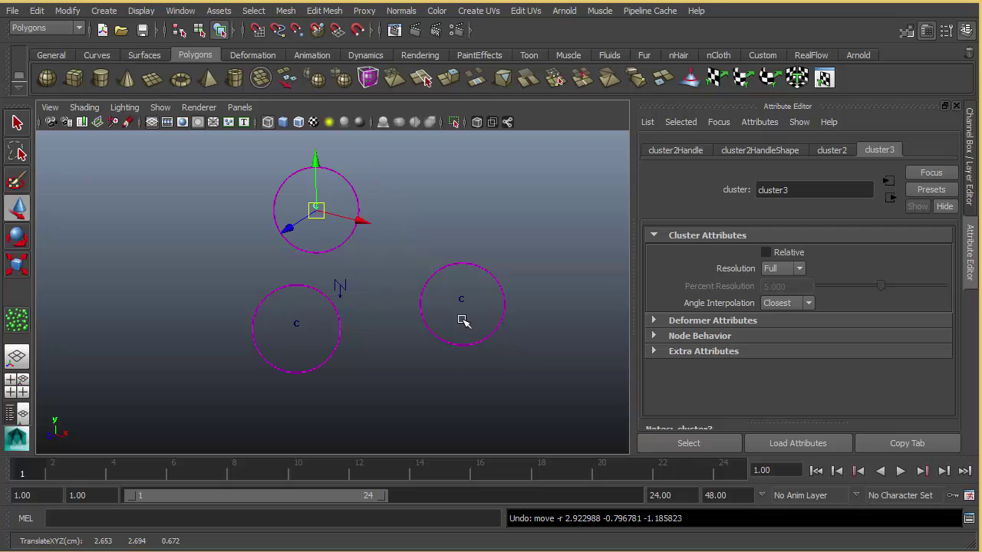
left_click(498, 244)
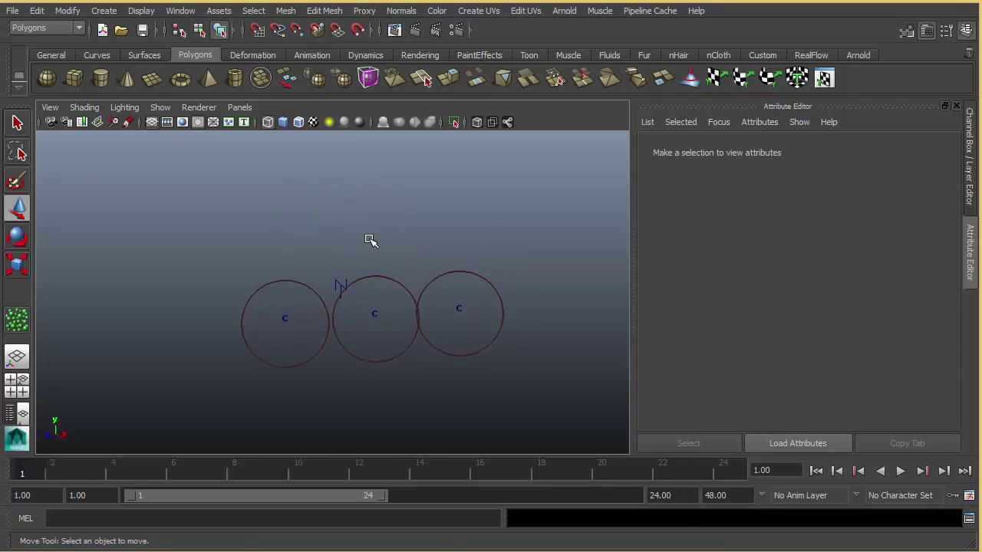
- Create a locator and point-snap it to the center of the left particle
key("space")
key("space")
left_click_drag(260, 157, 313, 415)
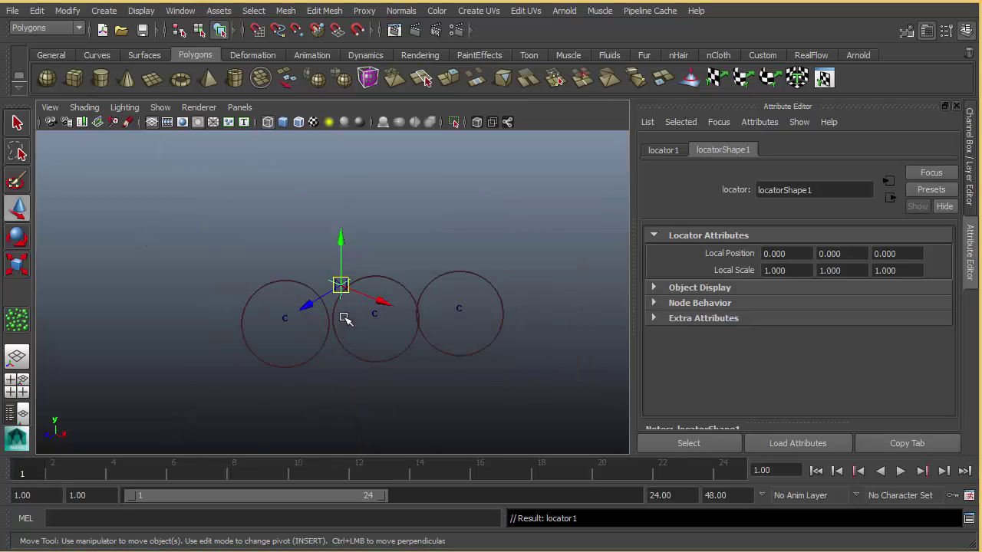
key("v")
middle_click_drag(291, 322, 285, 332)
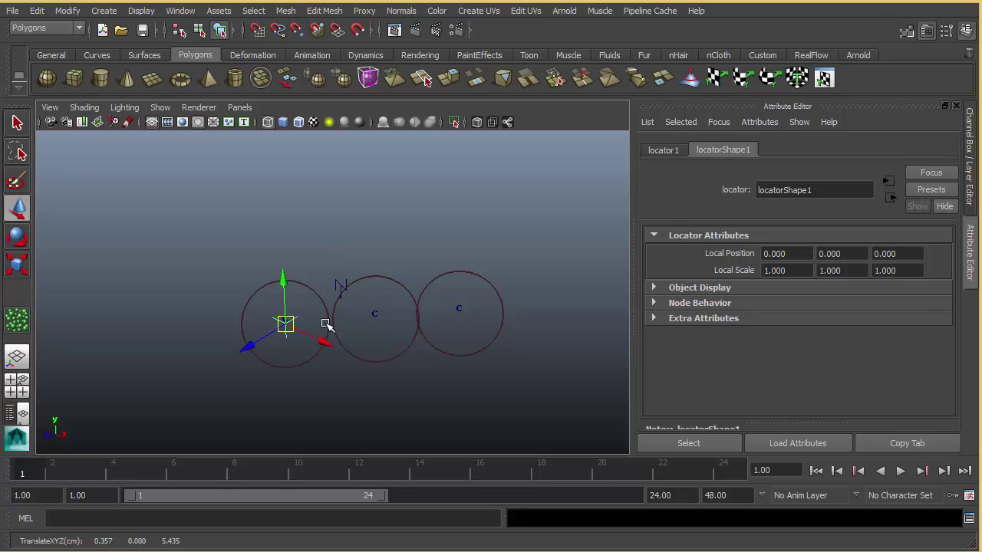
- Duplicate the locator twice and snap one copy onto the middle particle and the other onto the right particle
key("ctrl+d")
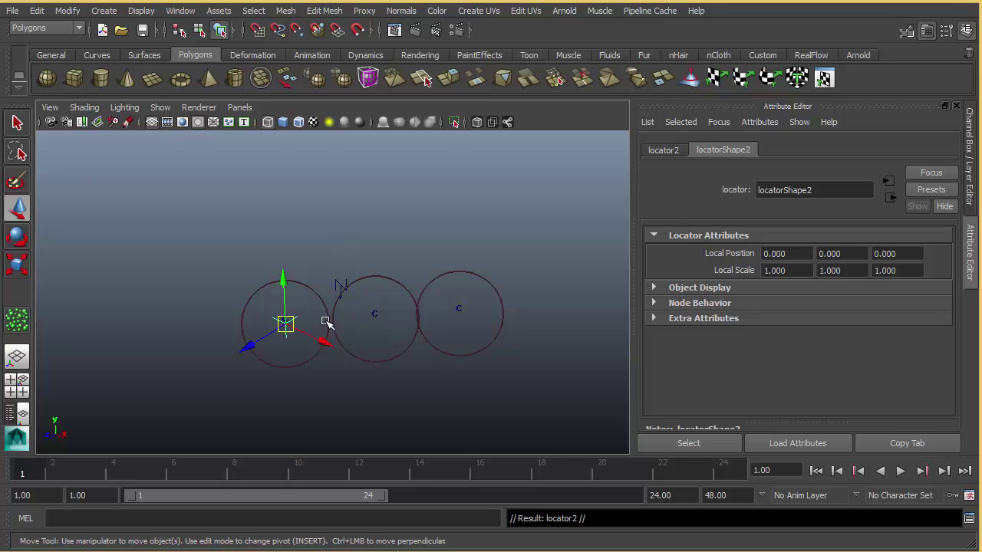
middle_click_drag(324, 322, 357, 243)
key("ctrl+d")
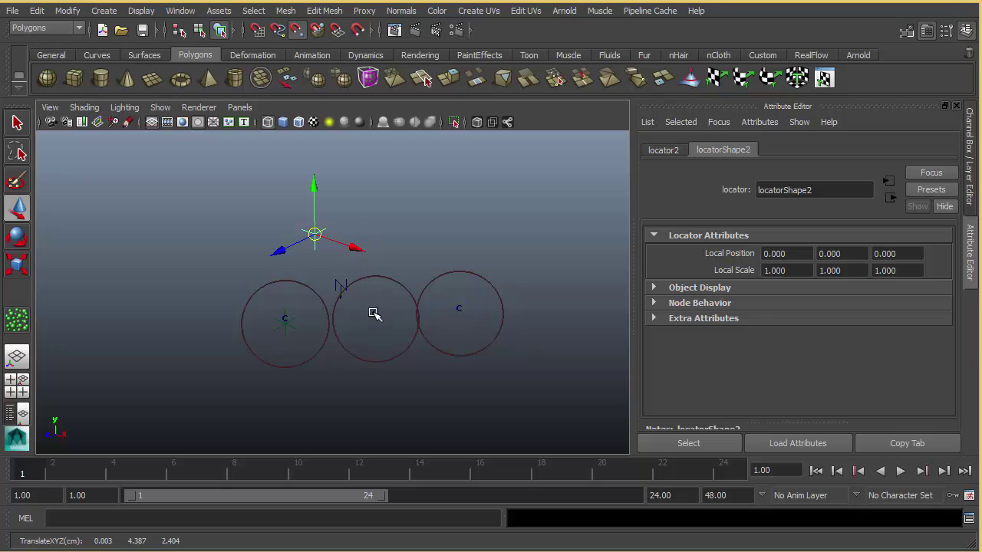
middle_click_drag(373, 307, 416, 340)
middle_click_drag(439, 268, 491, 185)
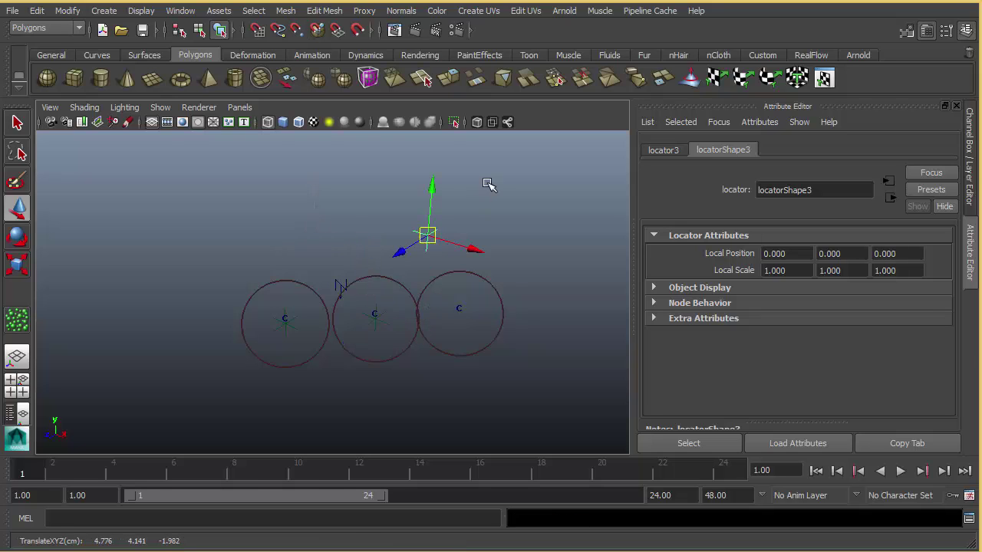
key("v")
middle_click_drag(467, 305, 465, 313)
left_click_drag(483, 296, 482, 270, "alt")
left_click(498, 232)
- Select the locator at the left particle and highlight its transform name, locator1, for copying
right_click_drag(436, 296, 675, 309, "alt")
middle_click_drag(295, 352, 408, 286, "alt")
right_click_drag(408, 287, 366, 284, "alt")
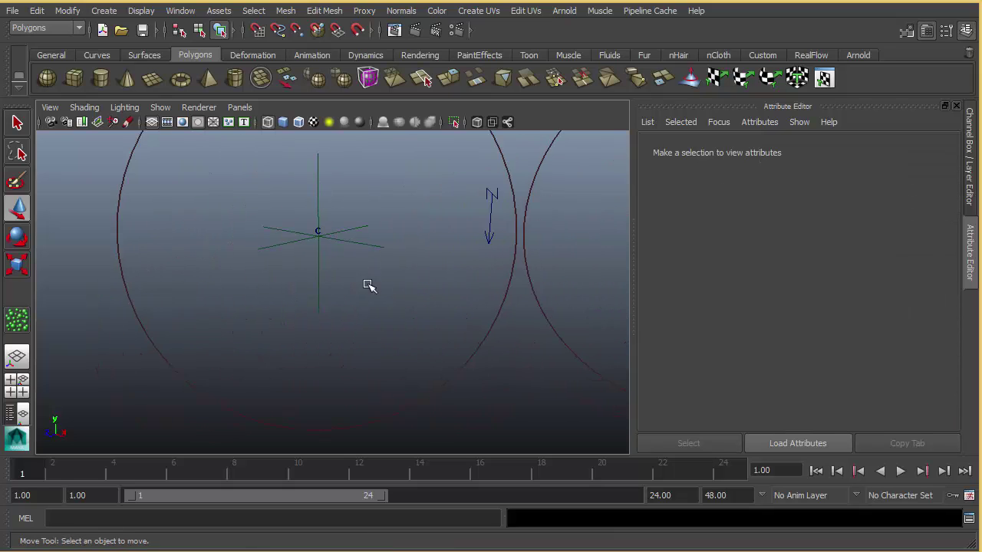
middle_click_drag(366, 285, 357, 302, "alt")
key("q")
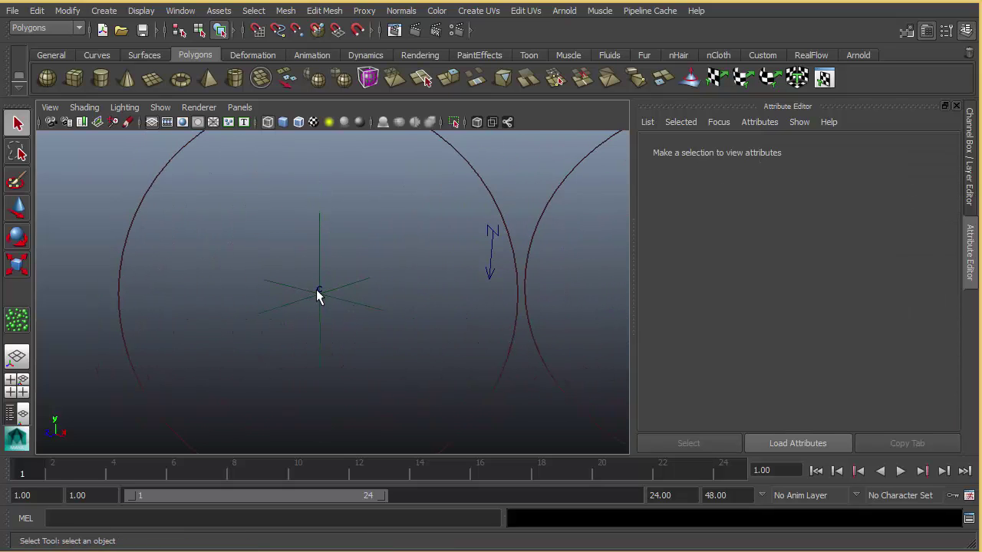
left_click(361, 306)
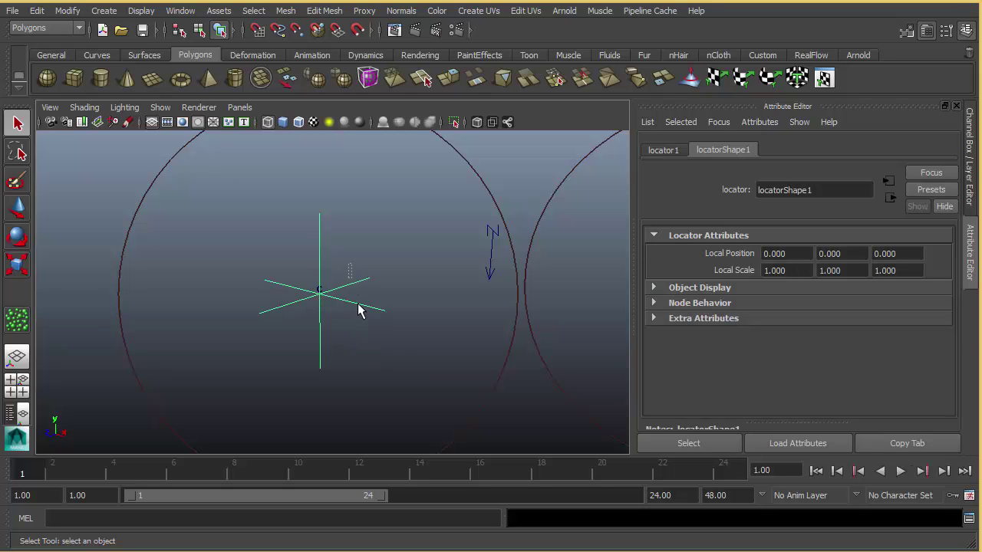
left_click(666, 151)
left_click(790, 192)
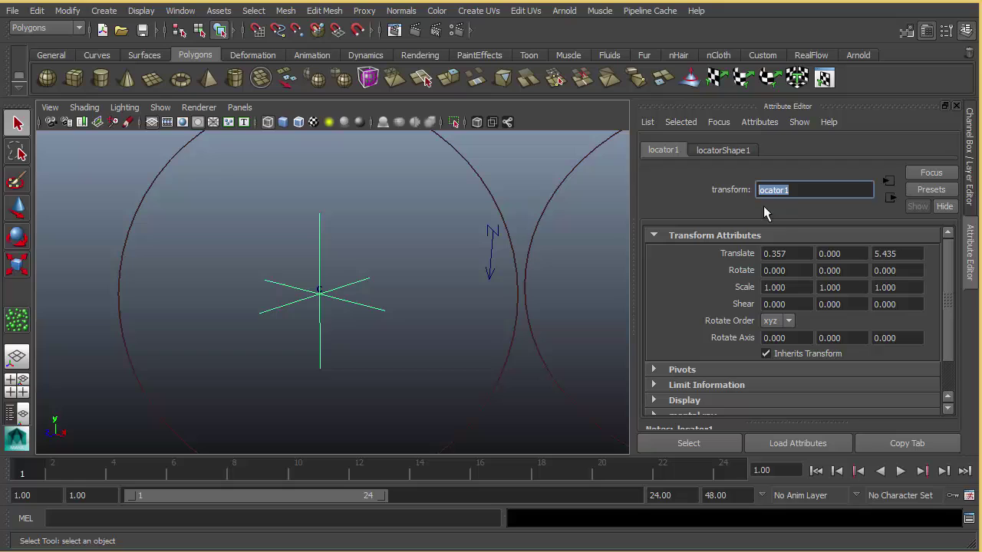
- Set the Weighted Node of the left particle's cluster handle shape to locator1
left_click(319, 283)
left_click(763, 152)
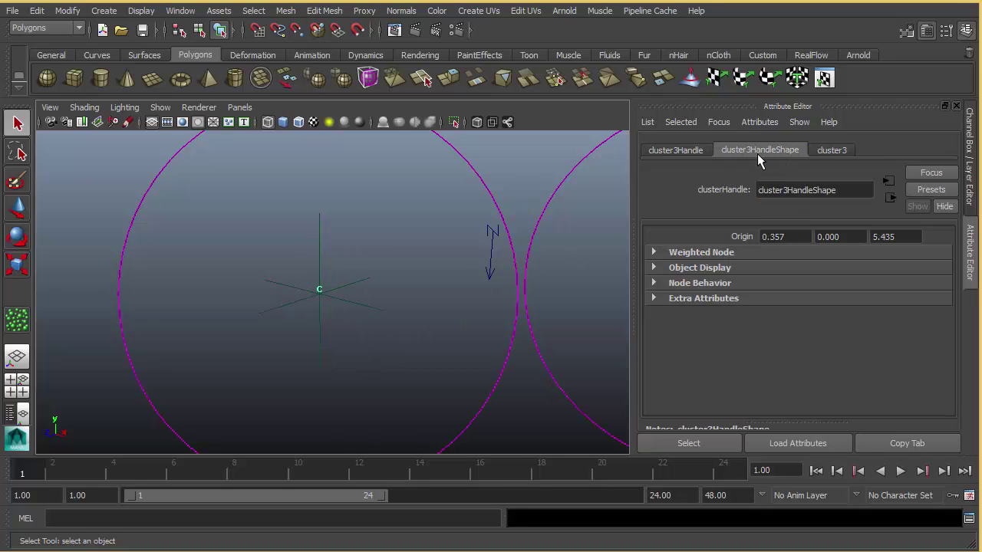
left_click(724, 253)
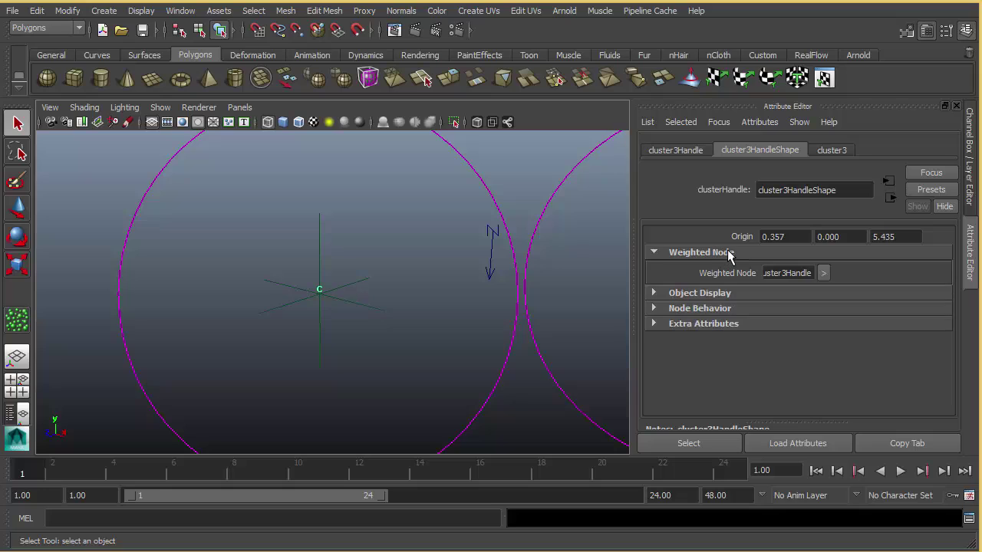
double_click(794, 272)
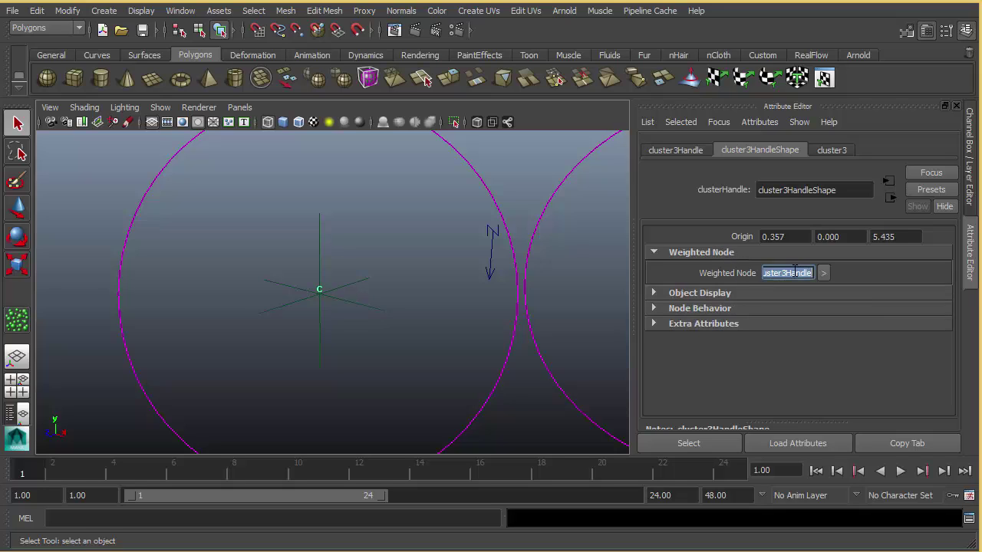
type("locator1")
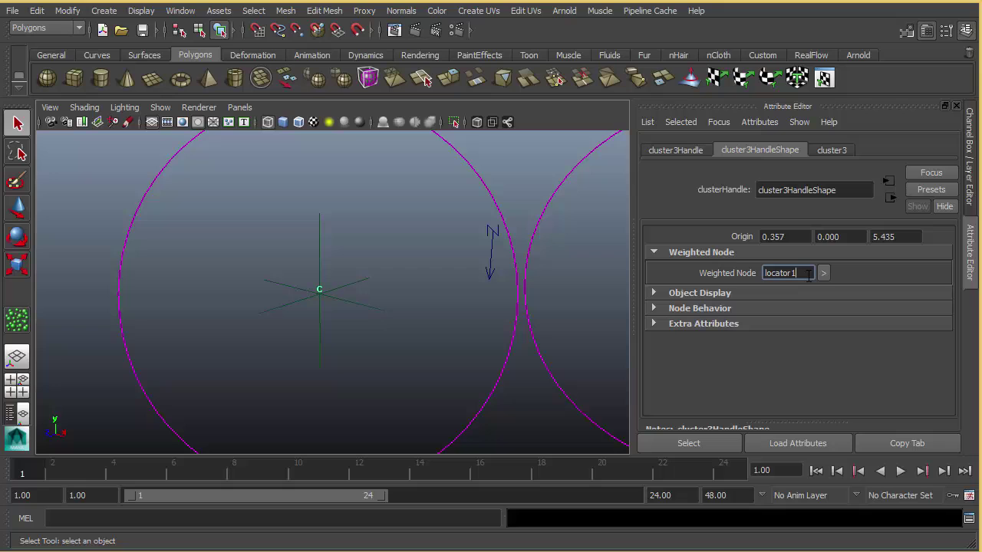
key("Return")
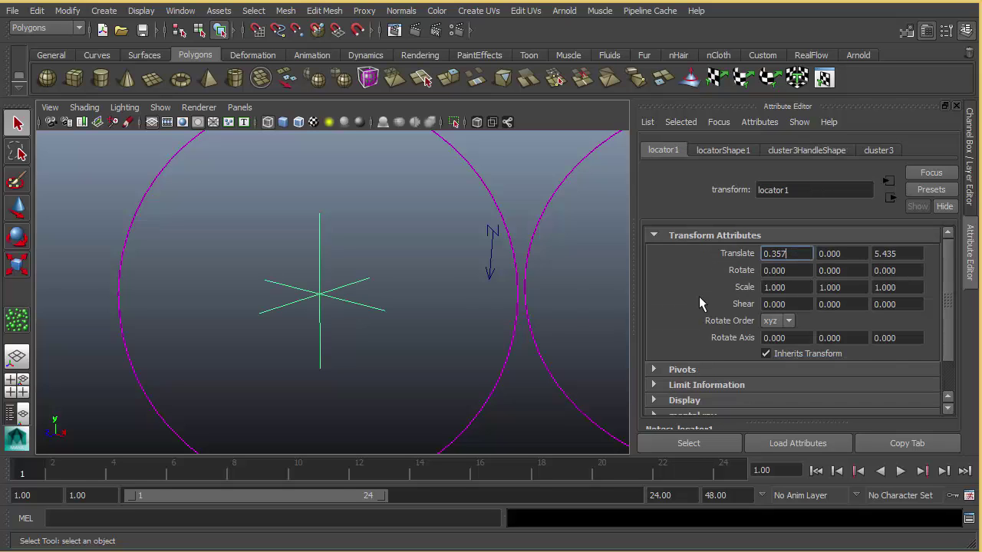
left_click(723, 150)
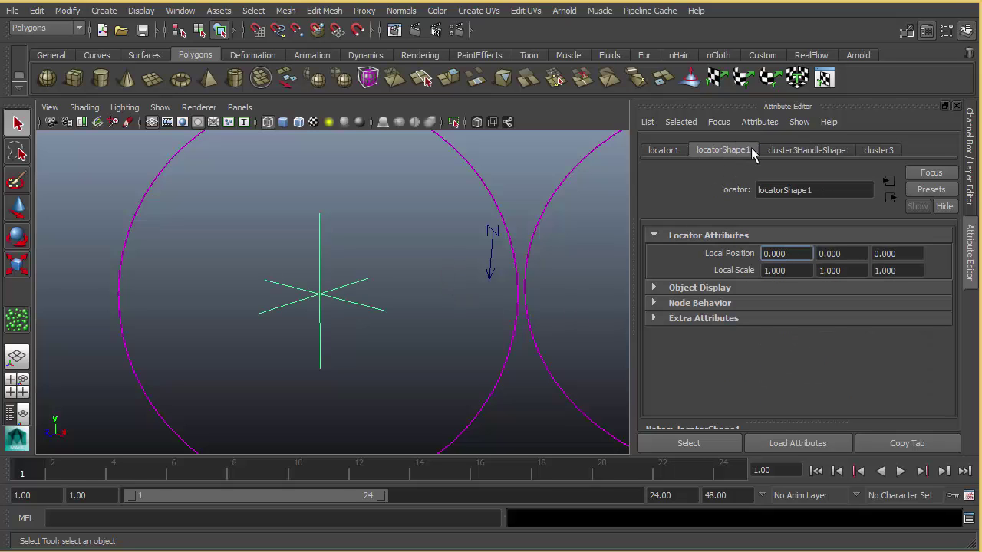
scroll(257, 312, "down", 5)
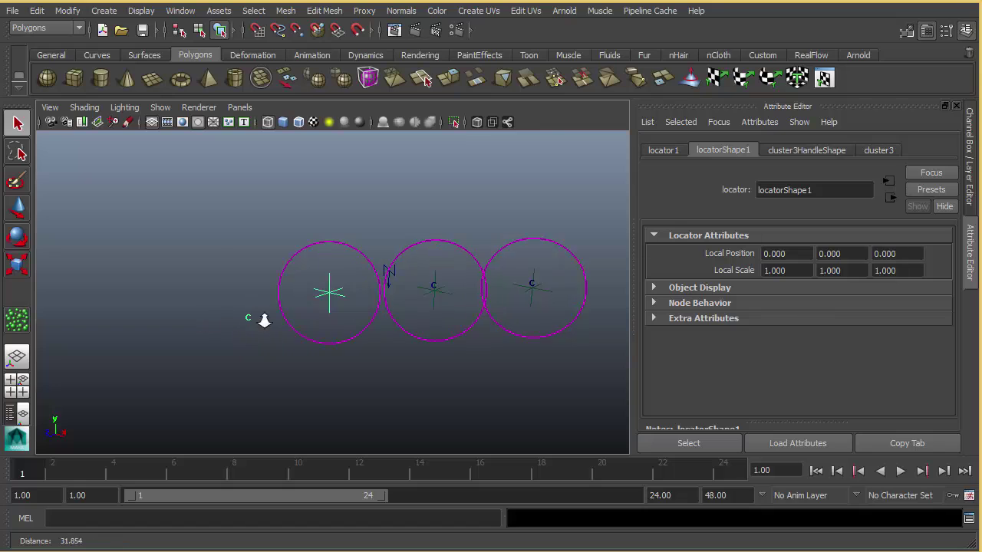
- Hide the left particle's cluster handle by disabling Visibility in the Object Display settings of cluster3HandleShape
scroll(264, 322, "up", 4)
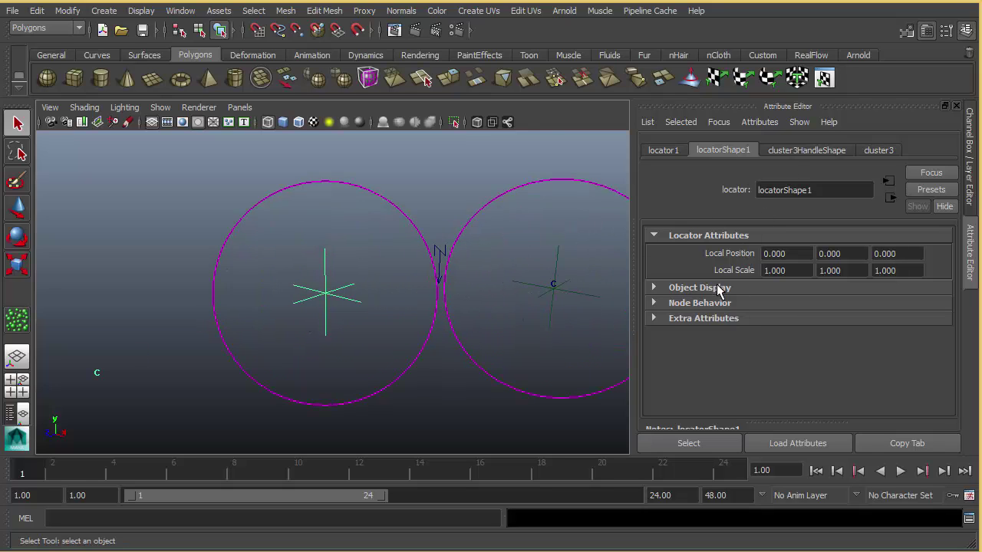
left_click(700, 287)
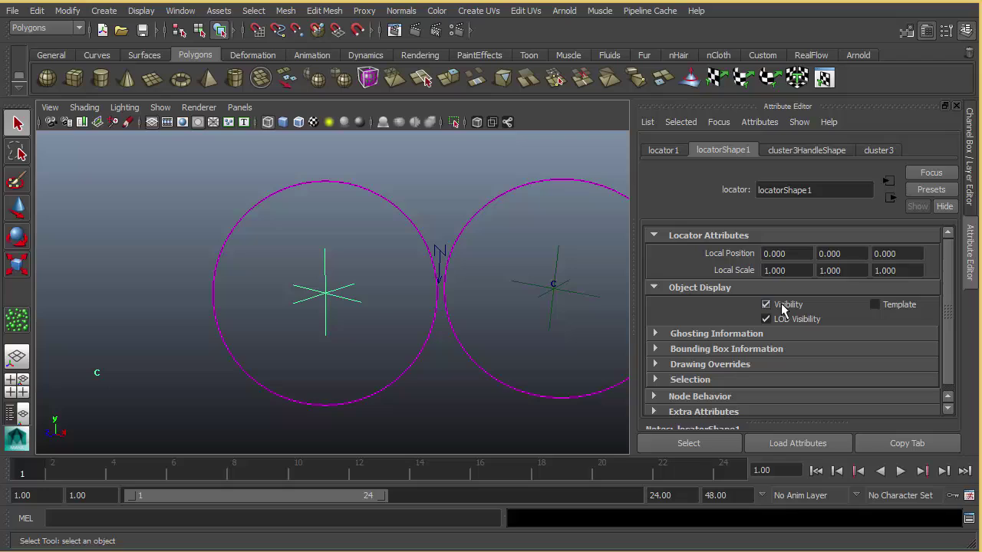
left_click(766, 305)
left_click(766, 305)
left_click(811, 153)
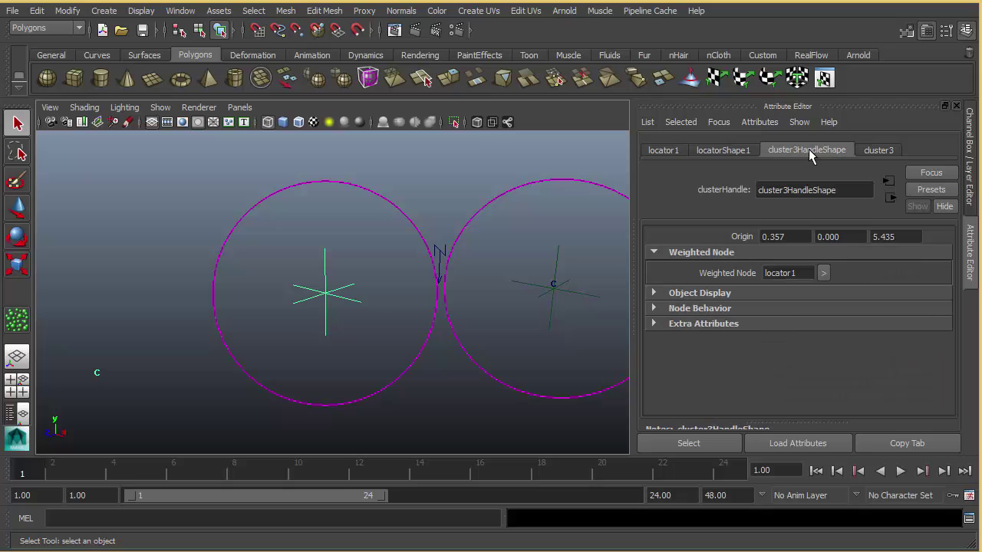
left_click(715, 294)
- Select the locator at the middle particle and copy its transform name, locator2
middle_click_drag(563, 329, 385, 298, "alt")
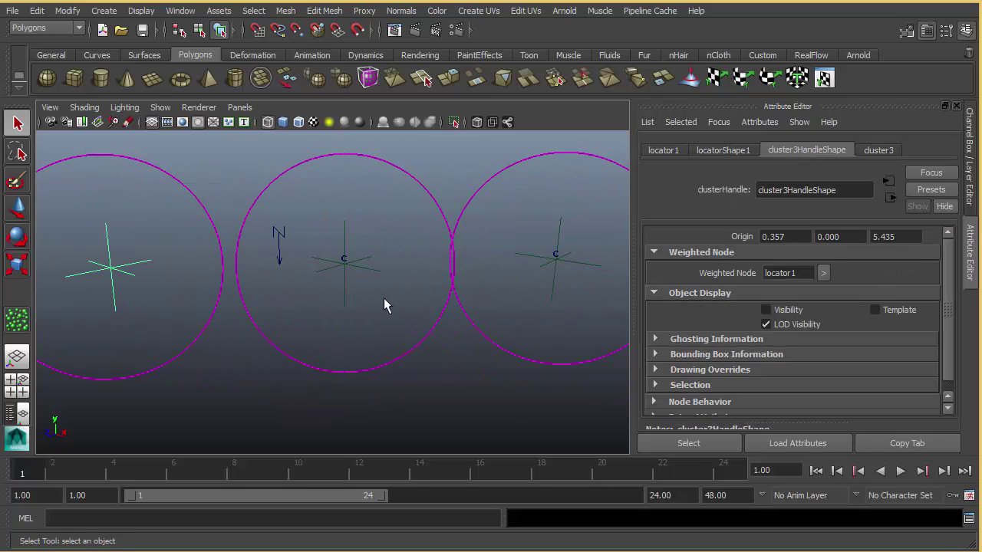
right_click_drag(384, 299, 481, 289, "alt")
middle_click_drag(412, 240, 406, 300, "alt")
left_click_drag(327, 254, 386, 342)
left_click_drag(394, 259, 413, 291, "shift")
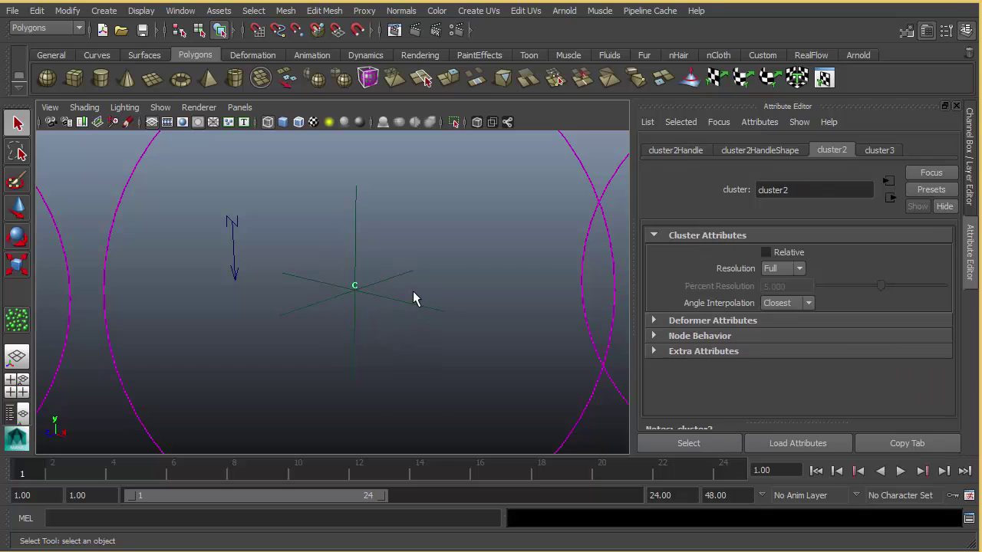
left_click(353, 246)
left_click(664, 149)
double_click(804, 190)
key("ctrl+c")
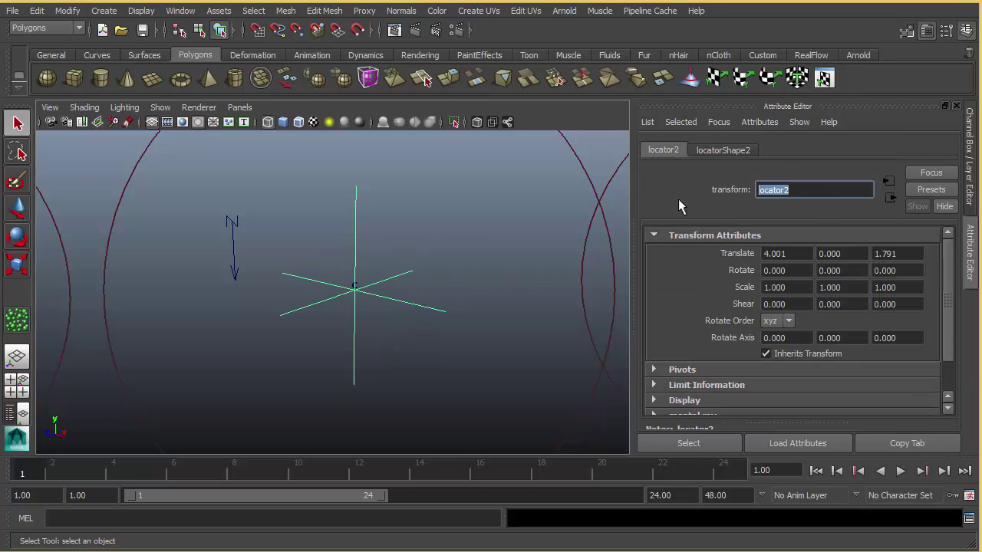
- Set the Weighted Node of the middle particle's cluster handle shape to locator2
left_click_drag(343, 250, 384, 323)
left_click_drag(403, 259, 414, 290, "shift")
left_click(783, 152)
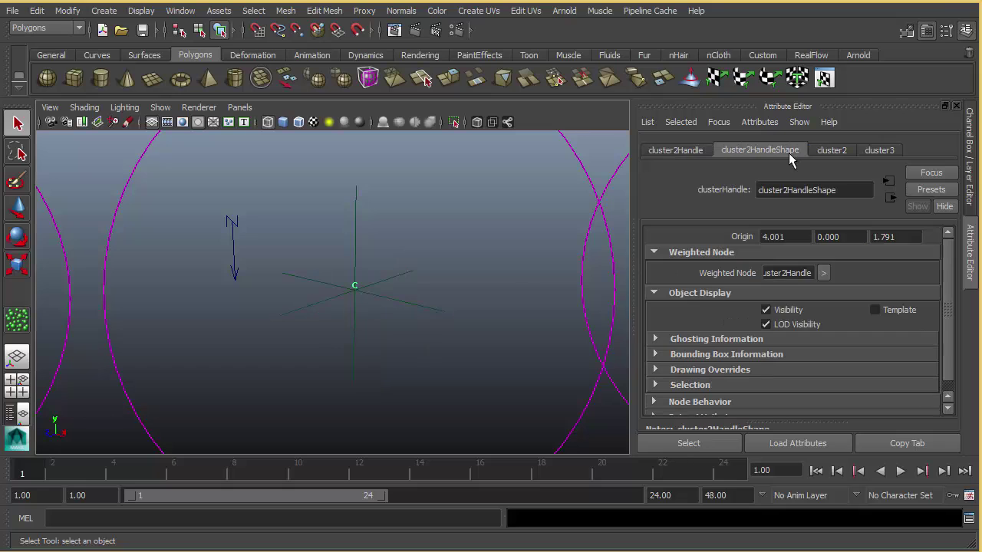
double_click(797, 273)
key("ctrl+v")
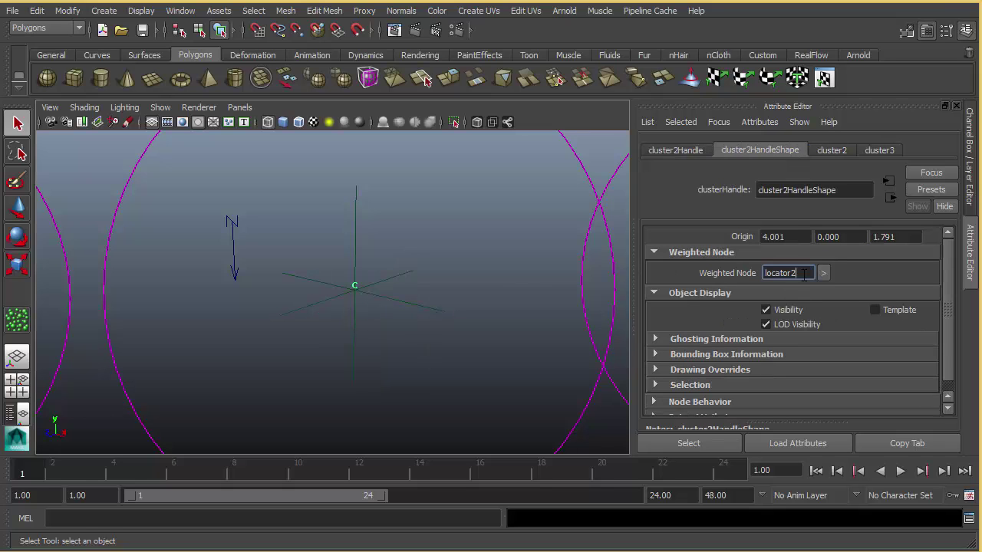
key("Return")
- Hide the middle particle's cluster handle by disabling Visibility on cluster2HandleShape
scroll(373, 273, "down", 5)
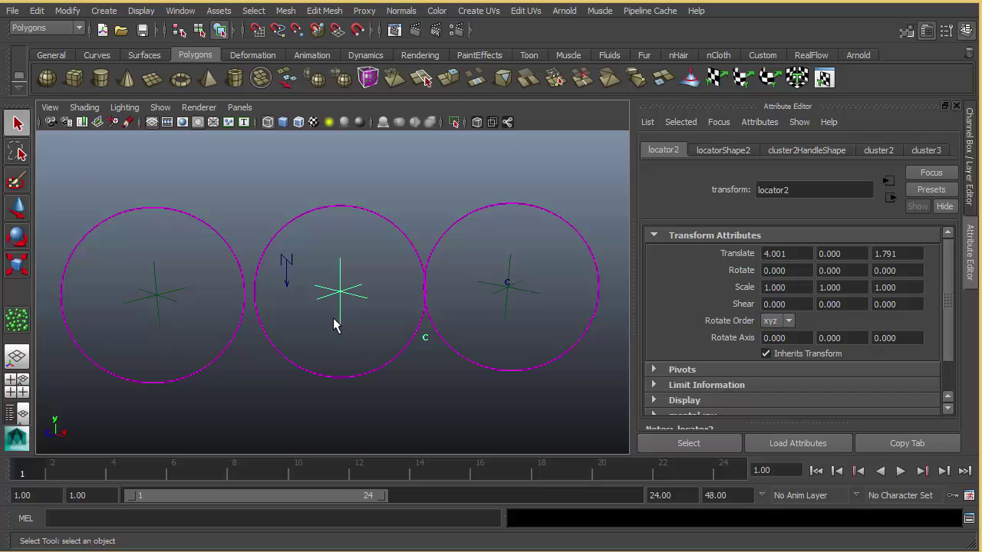
left_click(424, 340)
left_click(798, 150)
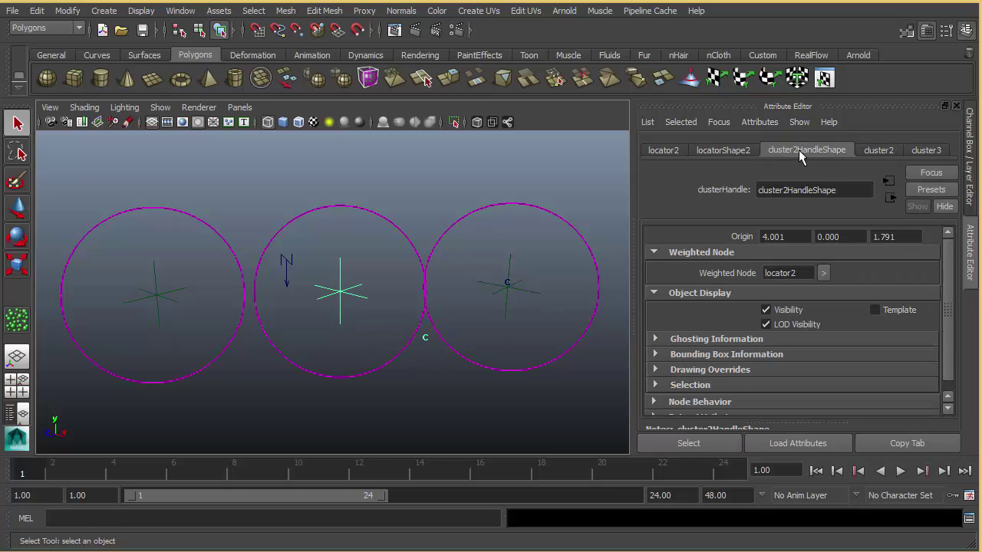
- Select the locator at the right particle and copy its transform name, locator3
scroll(376, 329, "up", 5)
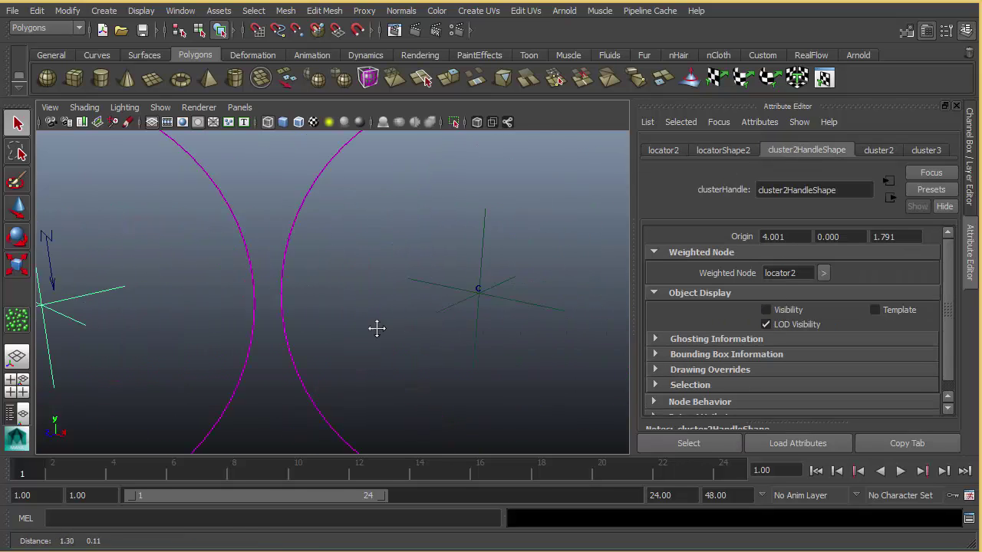
left_click(427, 321)
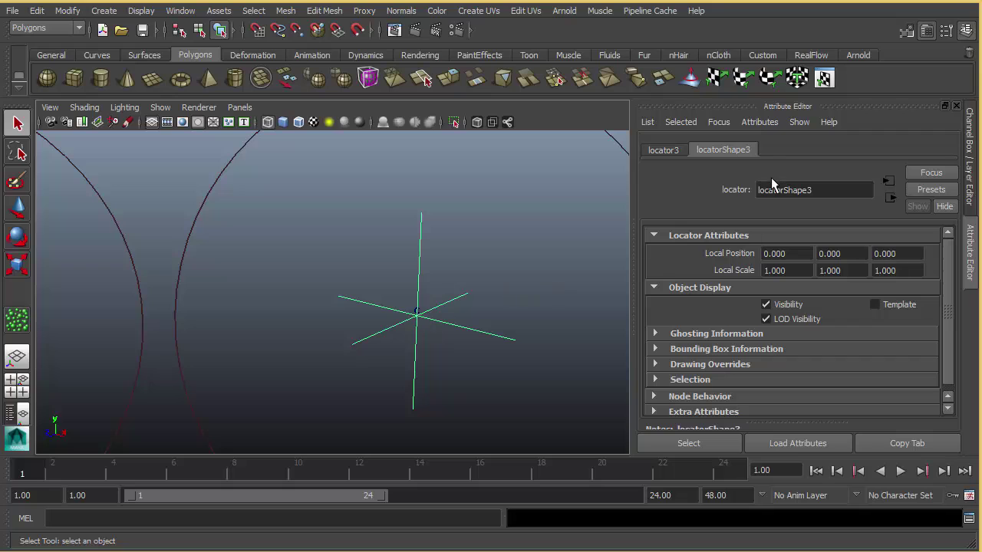
left_click(663, 150)
left_click_drag(802, 192, 666, 200)
key("ctrl+c")
- Set the Weighted Node of the right particle's cluster handle shape to locator3
left_click_drag(368, 279, 482, 345)
left_click(417, 311)
left_click(760, 149)
double_click(790, 272)
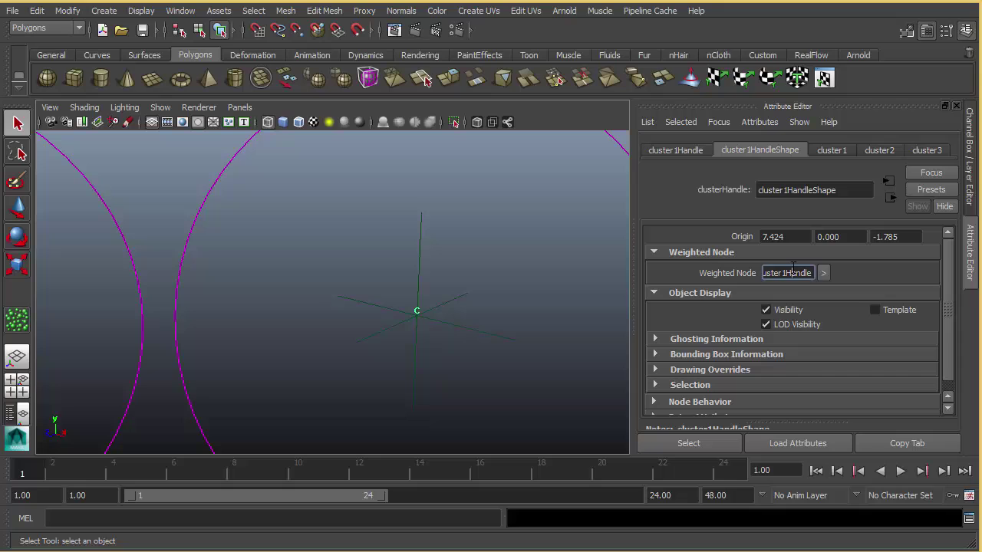
key("ctrl+v")
left_click(823, 272)
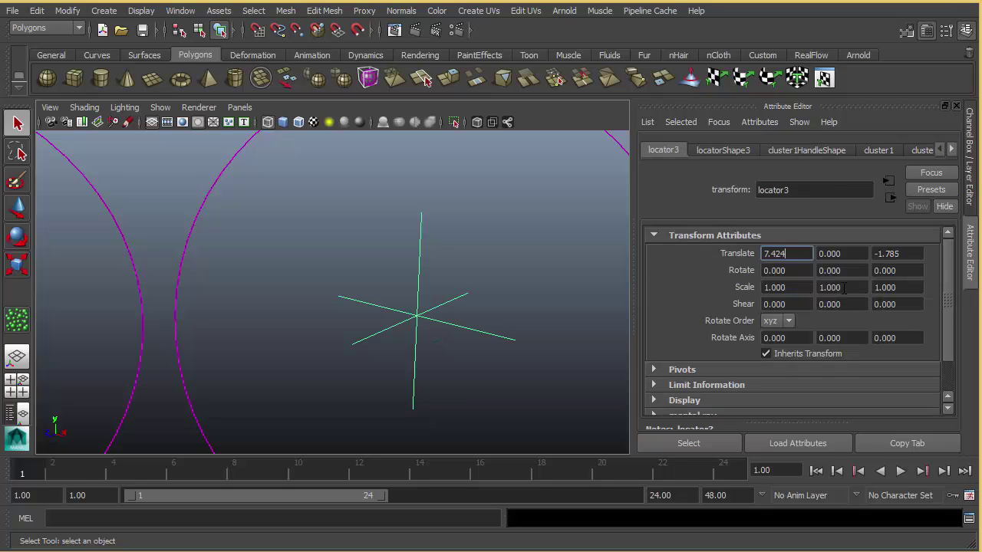
- Hide the right particle's cluster handle by disabling Visibility on cluster1HandleShape, and clear the selection
scroll(484, 296, "down", 5)
left_click(487, 289)
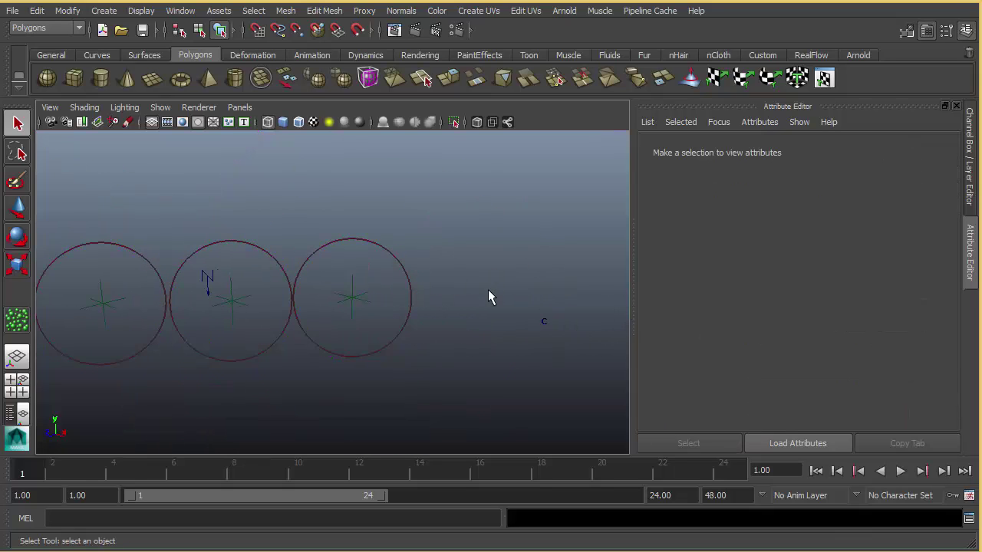
key("ctrl+z")
left_click(727, 150)
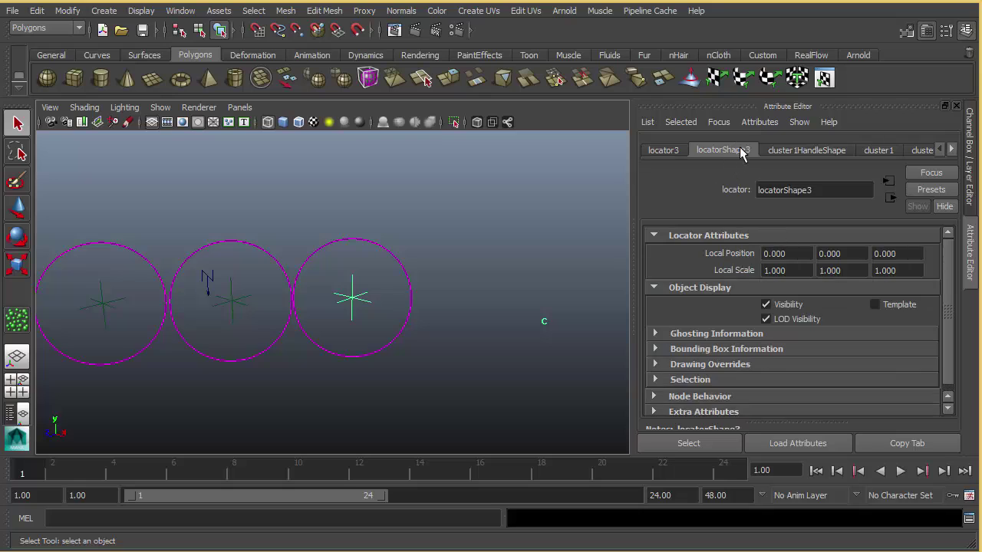
left_click(805, 150)
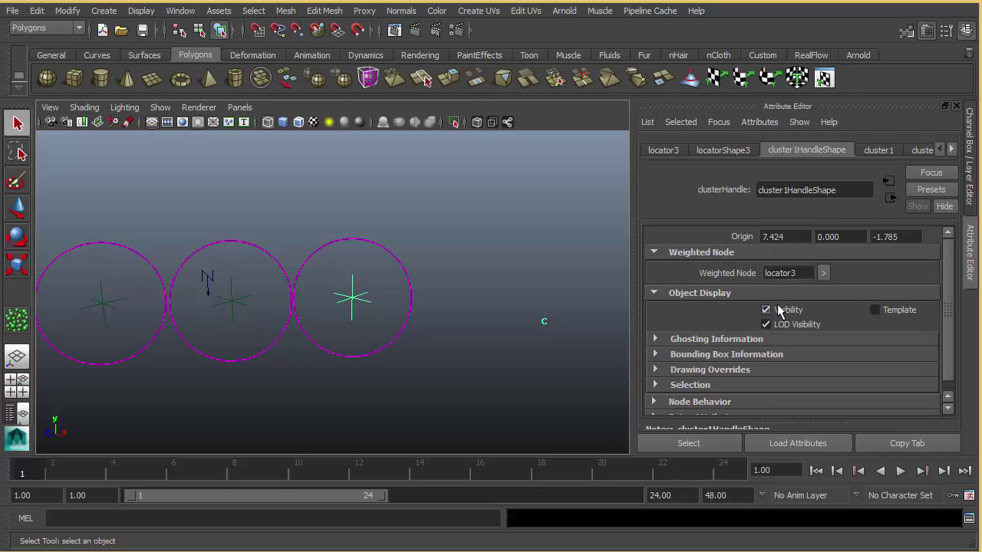
left_click(587, 322)
middle_click_drag(311, 350, 412, 330, "alt")
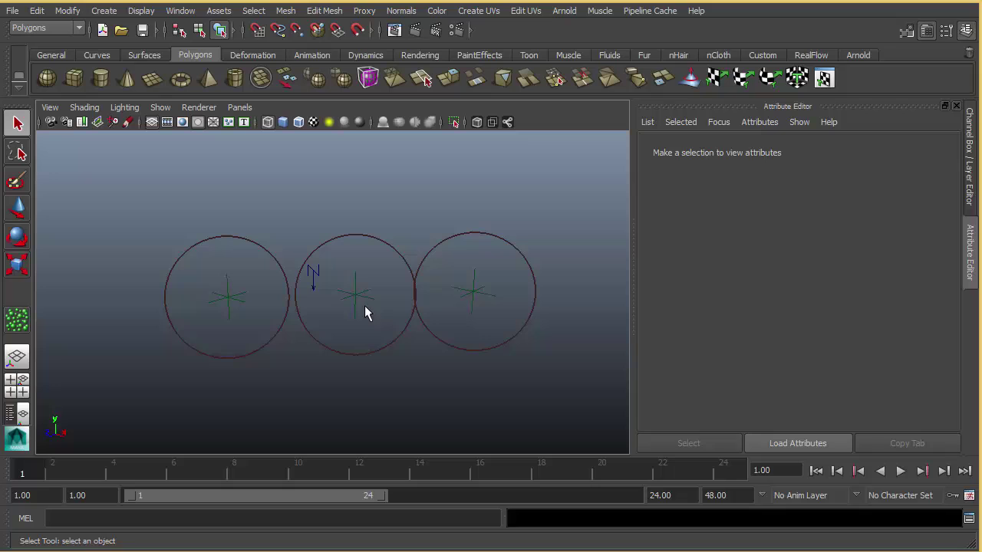
- Test the middle particle's control by moving locator2 freely, and undo the move
left_click(355, 281)
key("w")
middle_click_drag(343, 365, 287, 272)
key("ctrl+z")
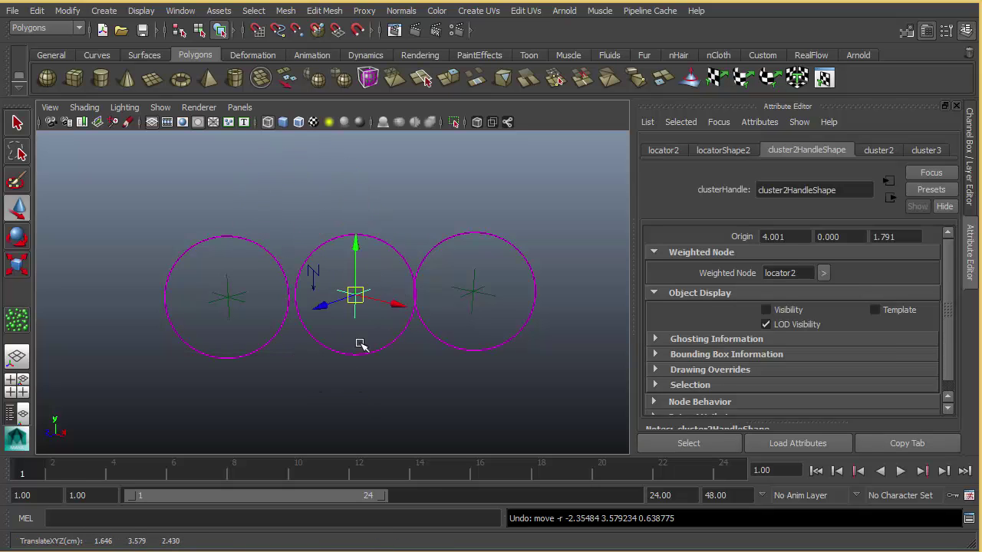
- Test the right particle's control by moving locator3 twice, undoing each move
left_click(466, 267)
middle_click_drag(467, 401, 548, 258)
key("ctrl+z")
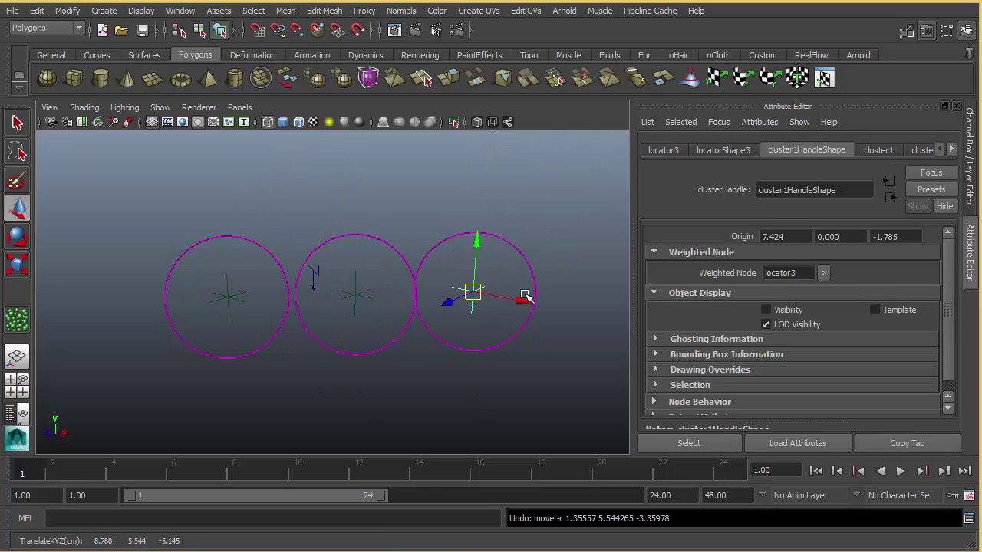
key("q")
key("w")
middle_click_drag(488, 286, 480, 246)
key("ctrl+z")
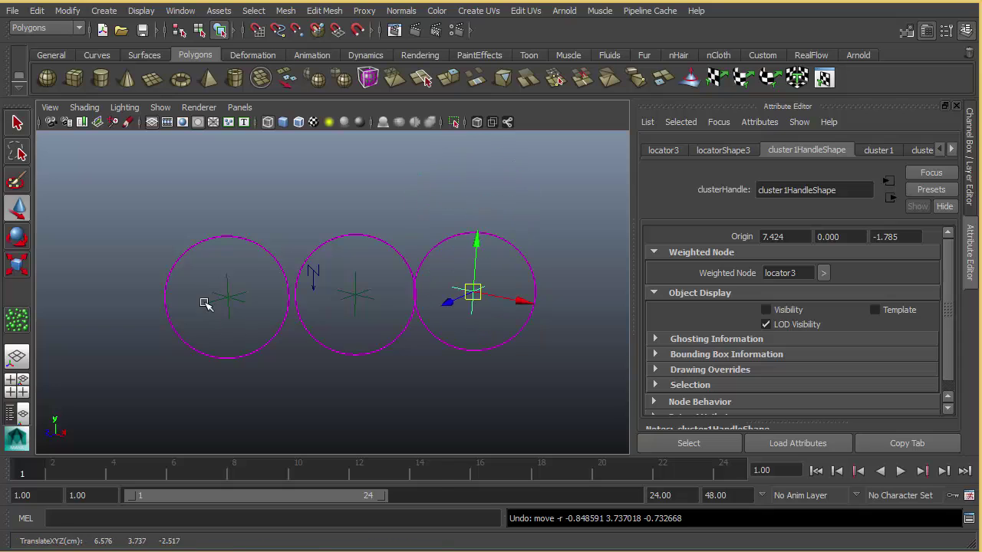
- Test the left particle's control by moving locator1 freely, and undo the move
left_click(227, 296)
middle_click_drag(283, 351, 228, 249)
key("ctrl+z")
- Select the nParticle object that contains the three particles
left_click_drag(301, 308, 348, 306, "alt")
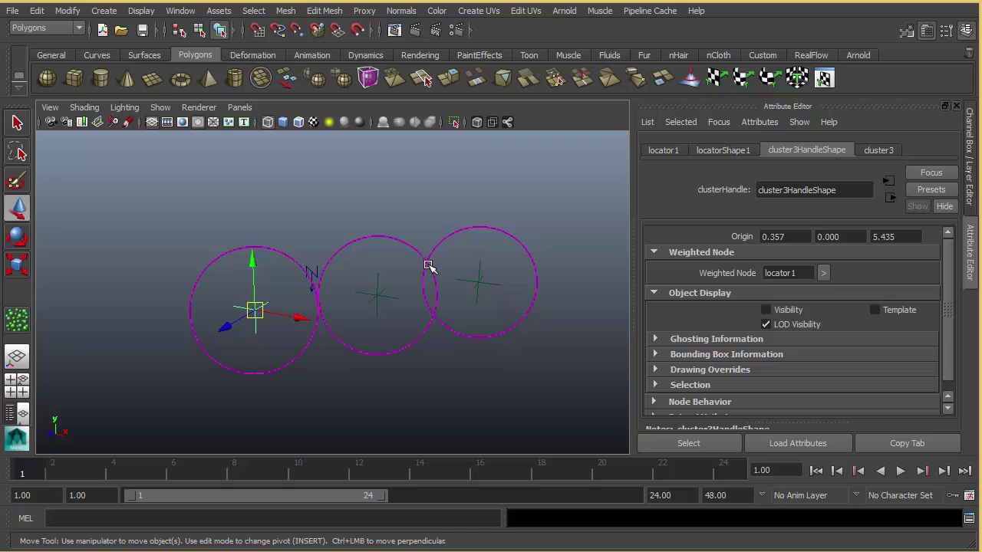
middle_click_drag(365, 306, 388, 313, "alt")
left_click_drag(370, 217, 407, 268)
key("space")
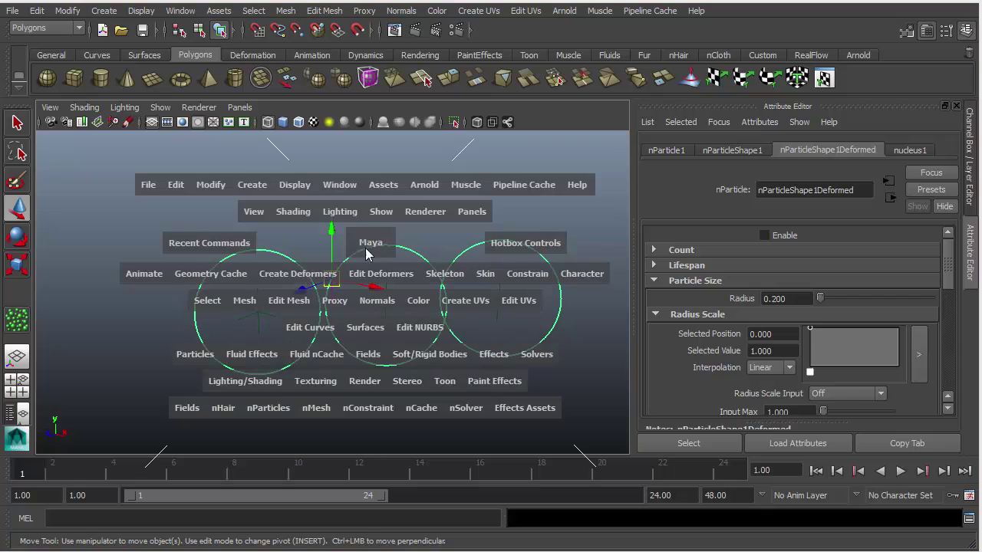
left_click(211, 185)
mouse_move(276, 422)
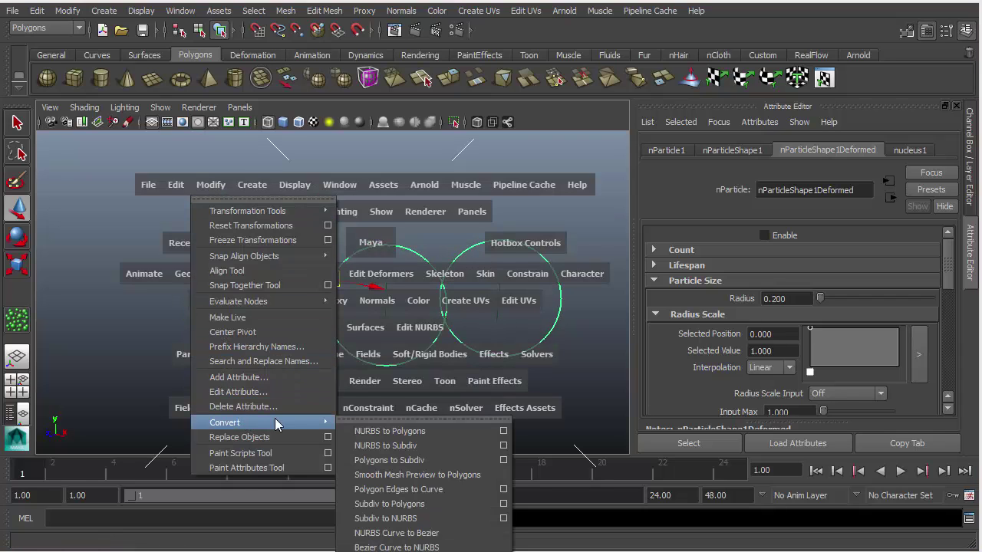
left_click(458, 202)
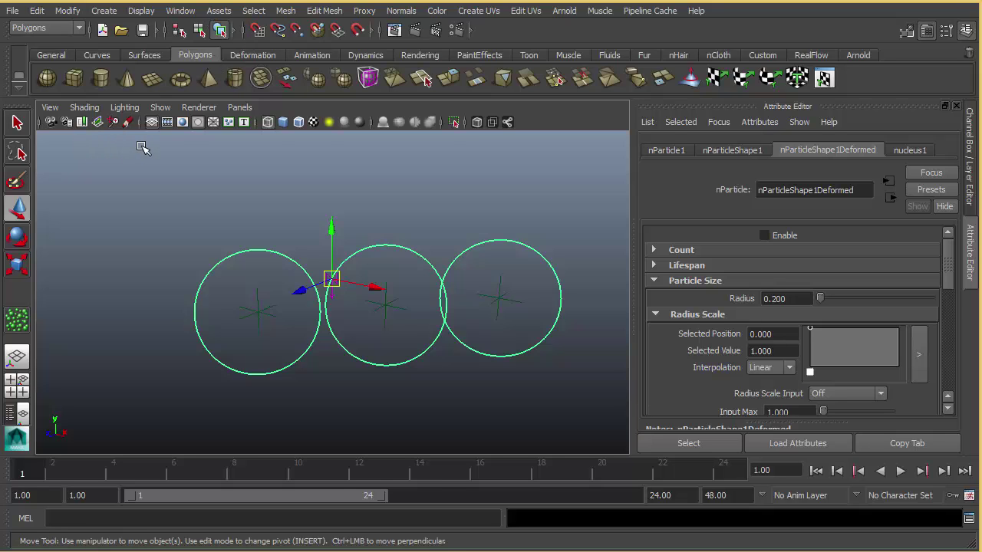
- Convert the selected nParticle object to a polygon mesh
key("space")
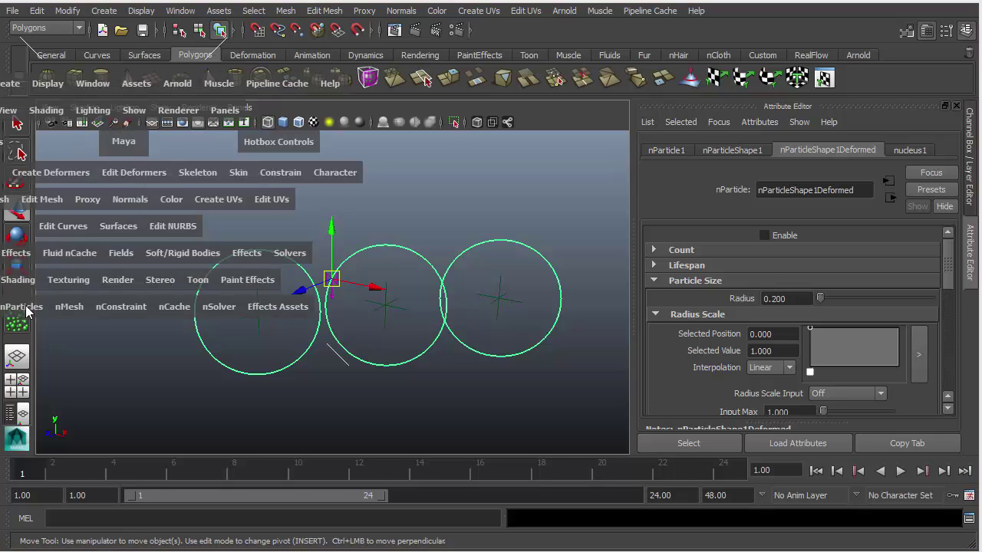
left_click(2, 86)
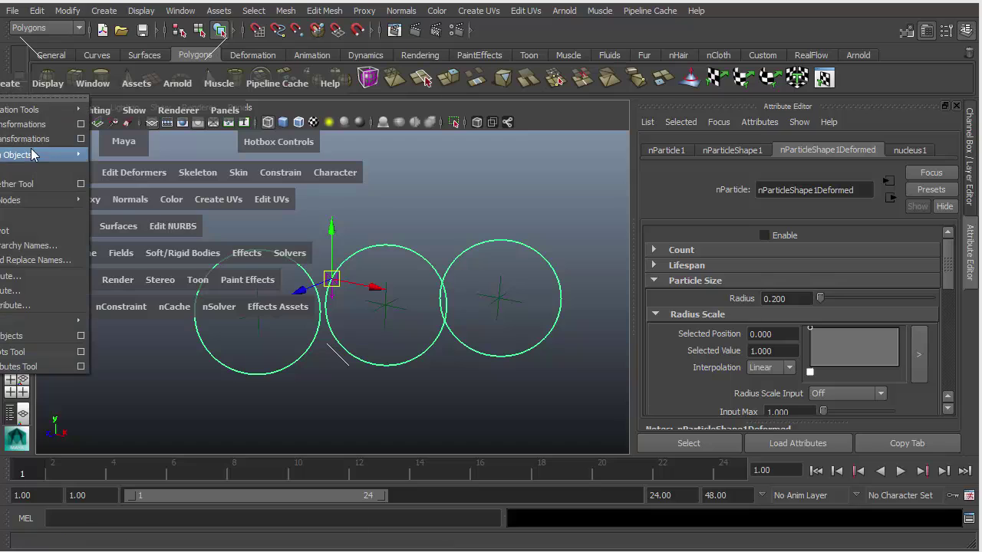
mouse_move(76, 323)
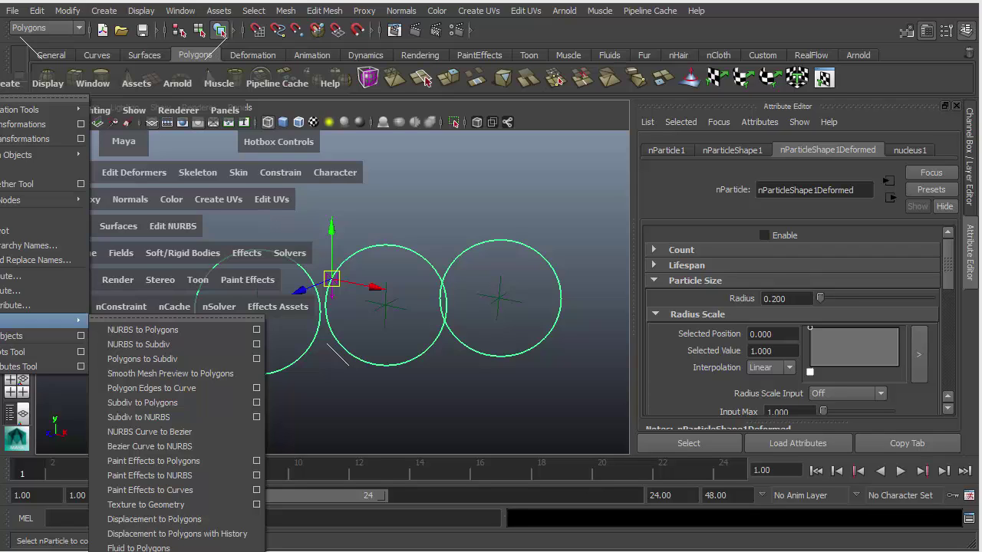
left_click(142, 551)
mouse_move(448, 287)
left_mouse_down("alt")
mouse_move(427, 286)
mouse_move(460, 299)
left_mouse_up("alt")
- Select the converted polygon mesh, switch the viewport to shaded display, and clear the selection
left_click(431, 225)
left_click(470, 304)
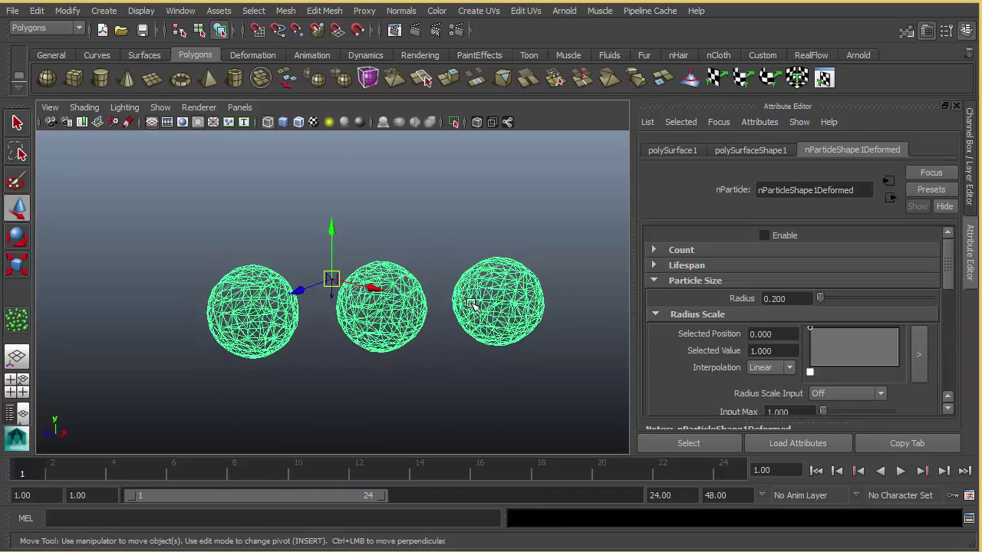
key("5")
left_click_drag(544, 245, 529, 223, "alt")
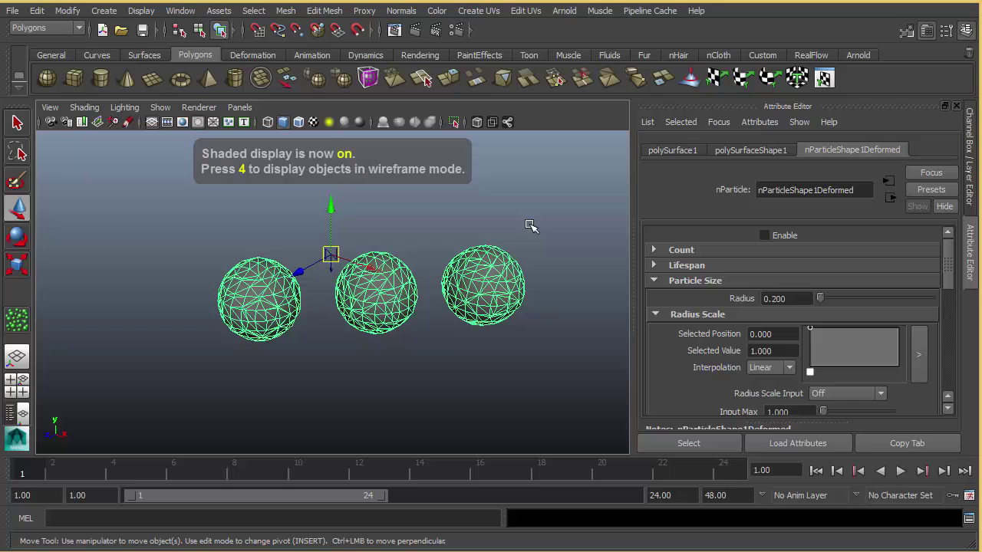
key("4")
key("5")
left_click(389, 160)
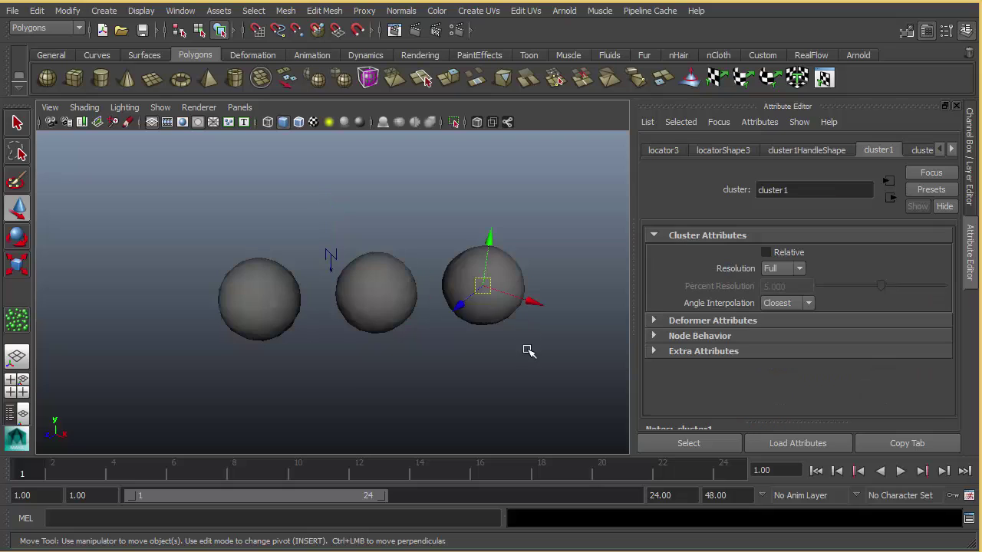
- Move the right particle's locator, locator3, toward the middle sphere until their surfaces blend together
middle_click_drag(526, 333, 481, 324)
right_click_drag(481, 324, 543, 320, "alt")
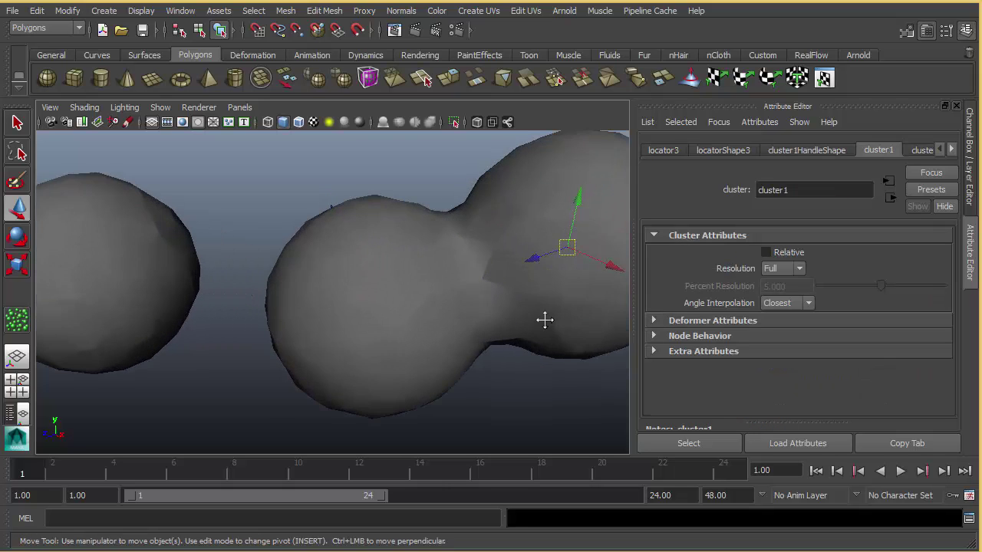
middle_click_drag(544, 320, 492, 332, "alt")
left_click_drag(375, 347, 401, 303, "alt")
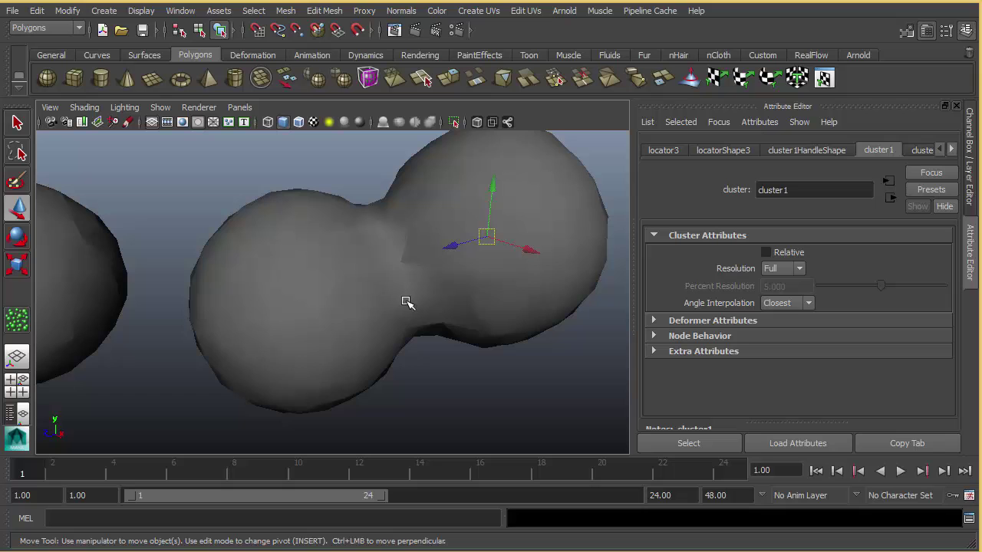
left_click_drag(423, 277, 373, 305, "alt")
- Move locator3 between and above the other two spheres, to about 2.3, 2.1, 2.6, so all three surfaces merge
middle_click_drag(442, 318, 151, 247)
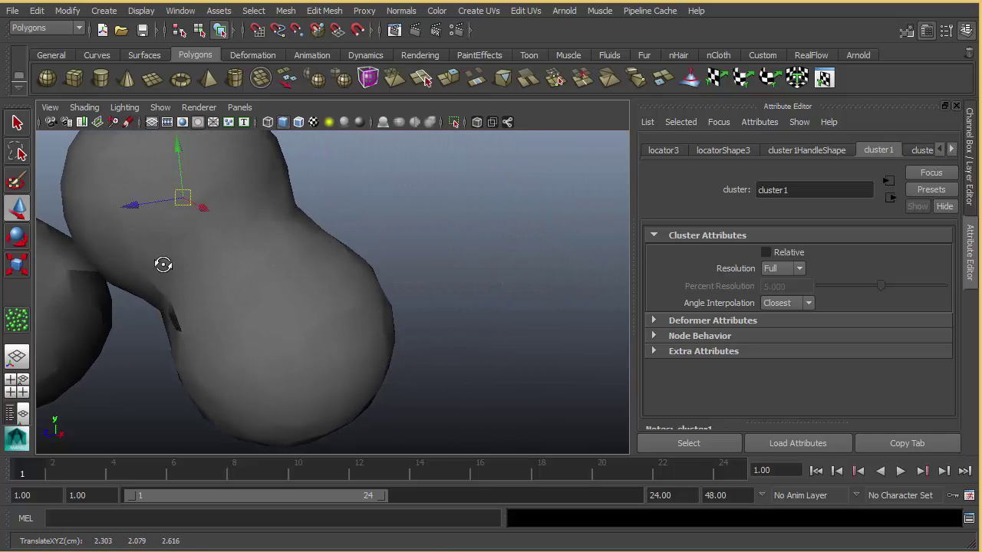
left_click_drag(162, 263, 223, 254, "alt")
middle_click_drag(223, 254, 292, 223, "alt")
left_click_drag(291, 223, 255, 233, "alt")
middle_click_drag(318, 246, 247, 296, "alt")
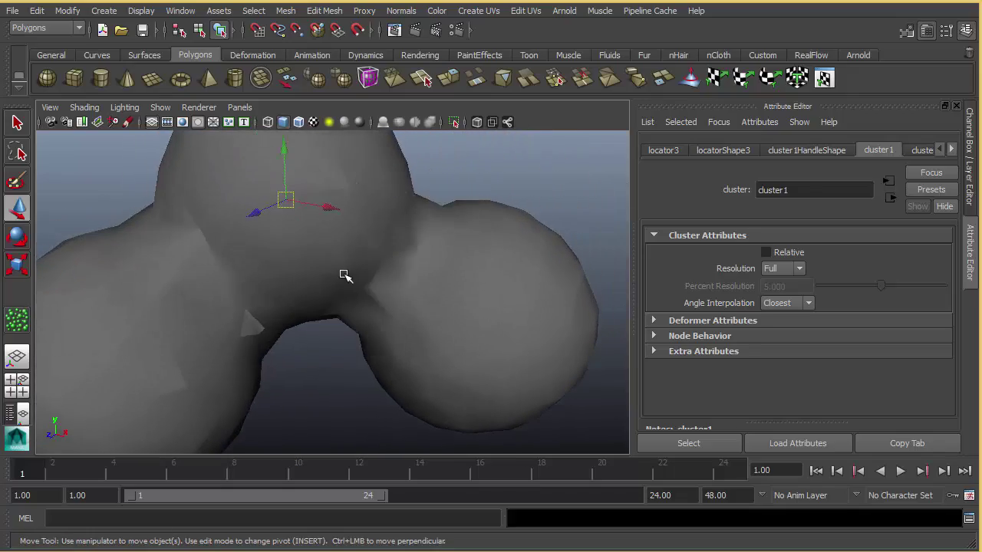
- Select the merged polygon mesh and display the attributes of its shape node, polySurfaceShape1
left_click(337, 296)
left_click_drag(398, 323, 445, 280, "alt")
middle_click_drag(437, 269, 427, 426, "alt")
right_click_drag(453, 422, 388, 376, "alt")
left_click_drag(410, 324, 425, 316, "alt")
right_click_drag(425, 315, 465, 319, "alt")
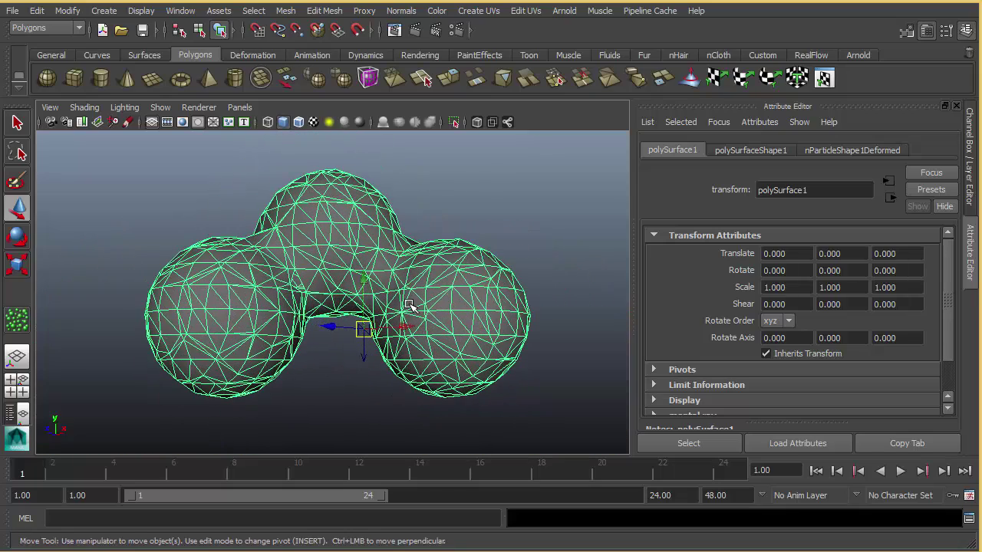
left_click(777, 151)
scroll(715, 329, "down", 1)
scroll(704, 316, "up", 1)
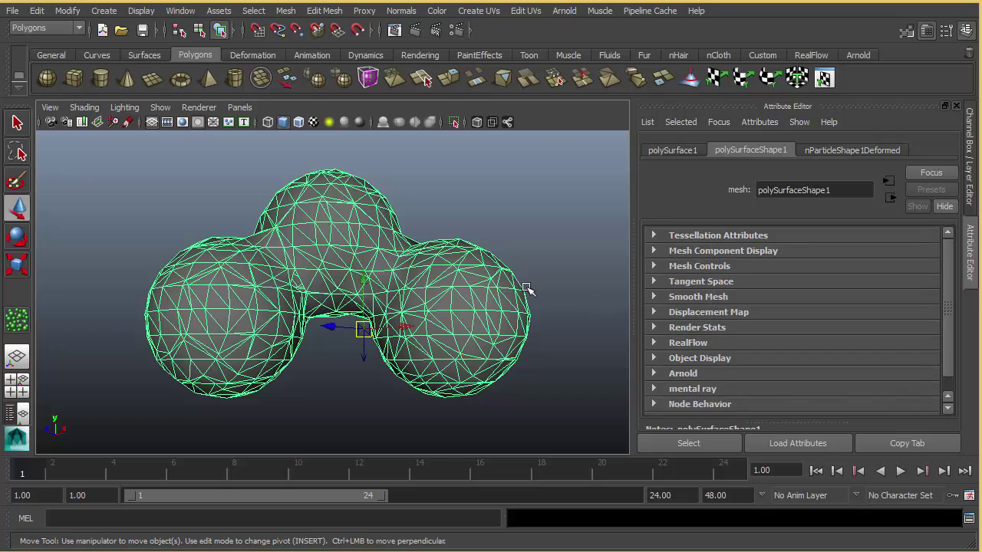
- Select nParticle1 through the Outliner and expand the Output Mesh settings of nParticleShape1
key("space")
left_click_drag(522, 201, 536, 304)
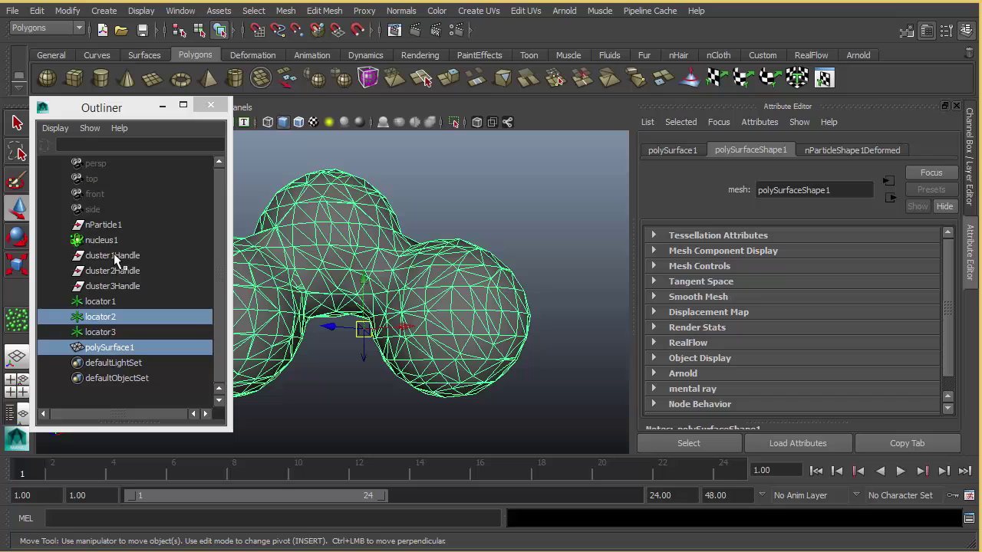
left_click(103, 225)
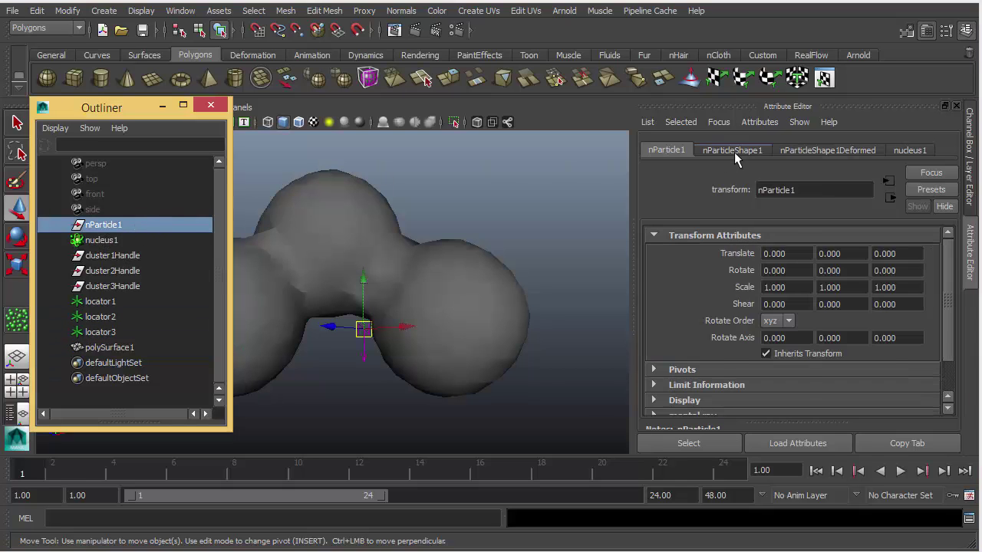
left_click(733, 151)
scroll(774, 287, "down", 4)
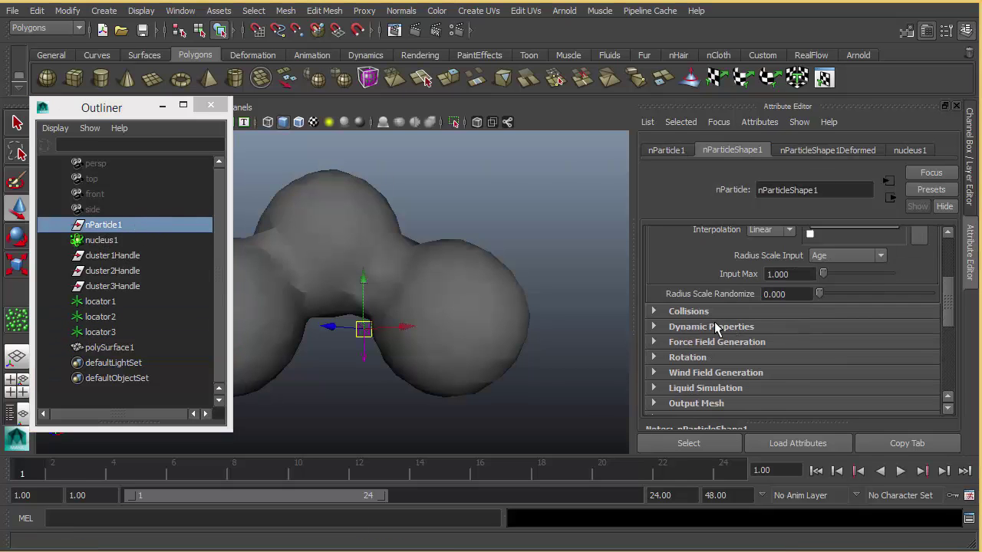
scroll(714, 319, "up", 4)
scroll(714, 329, "down", 6)
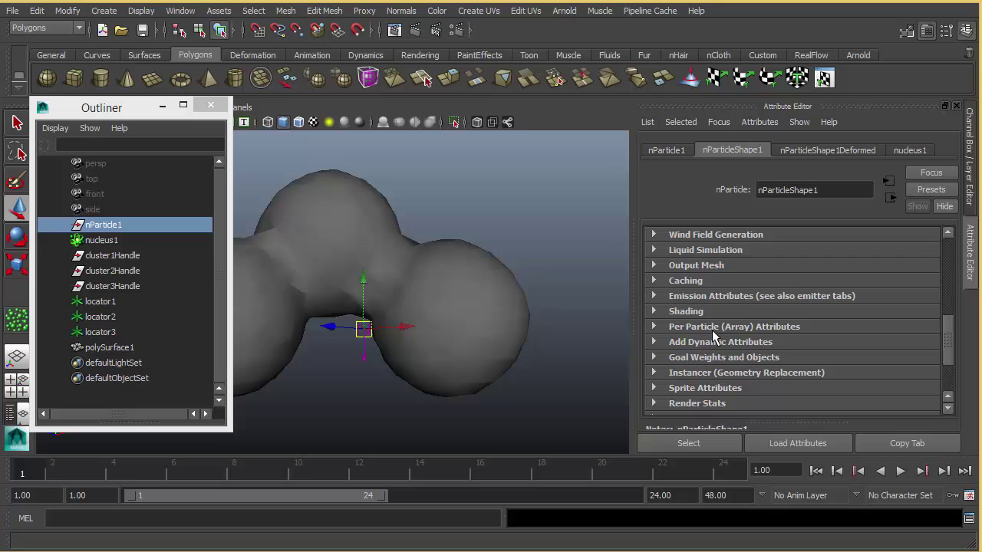
left_click(695, 266)
left_click(211, 105)
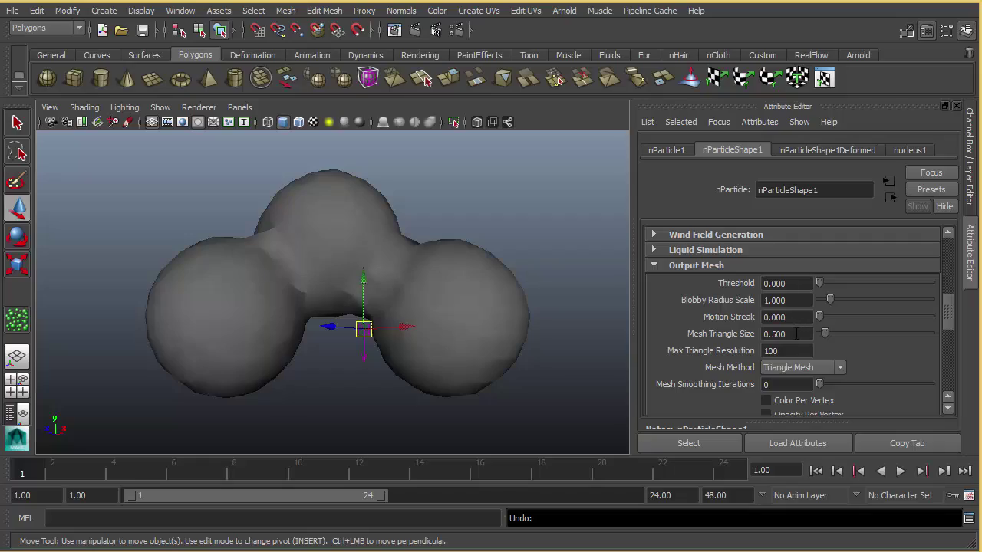
- For the polygon mesh's nParticleShape1Deformed, set Mesh Triangle Size to 0.520, Max Triangle Resolution to 500 and Mesh Smoothing Iterations to 4
left_click(497, 328)
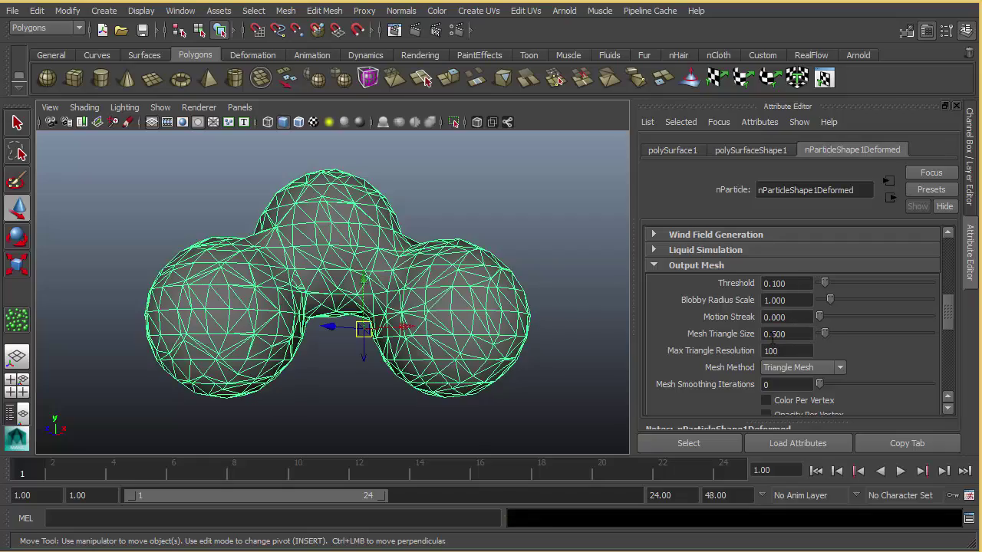
mouse_move(789, 332)
left_mouse_down("ctrl")
mouse_move(818, 333)
mouse_move(768, 335)
mouse_move(790, 332)
left_mouse_up("ctrl")
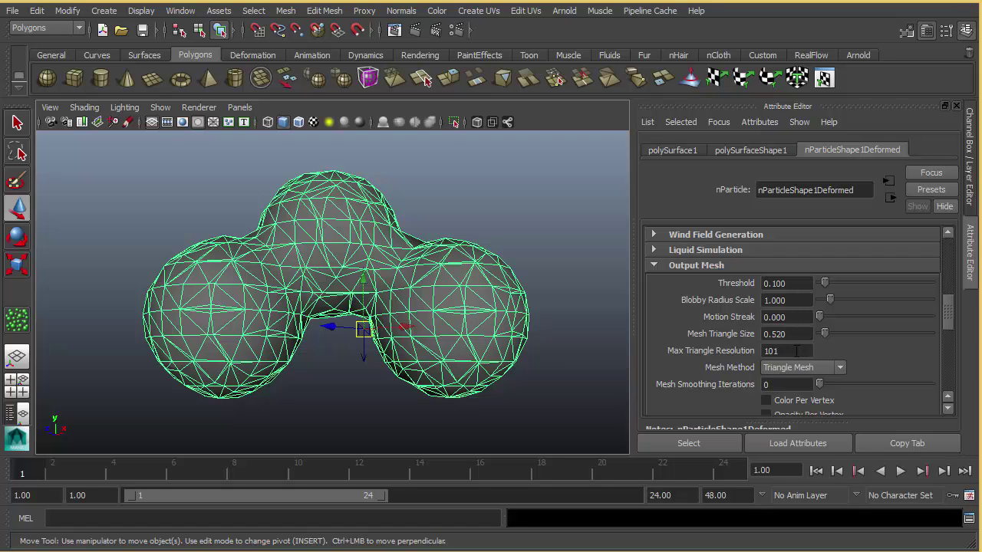
type("500")
left_click_drag(823, 387, 870, 385)
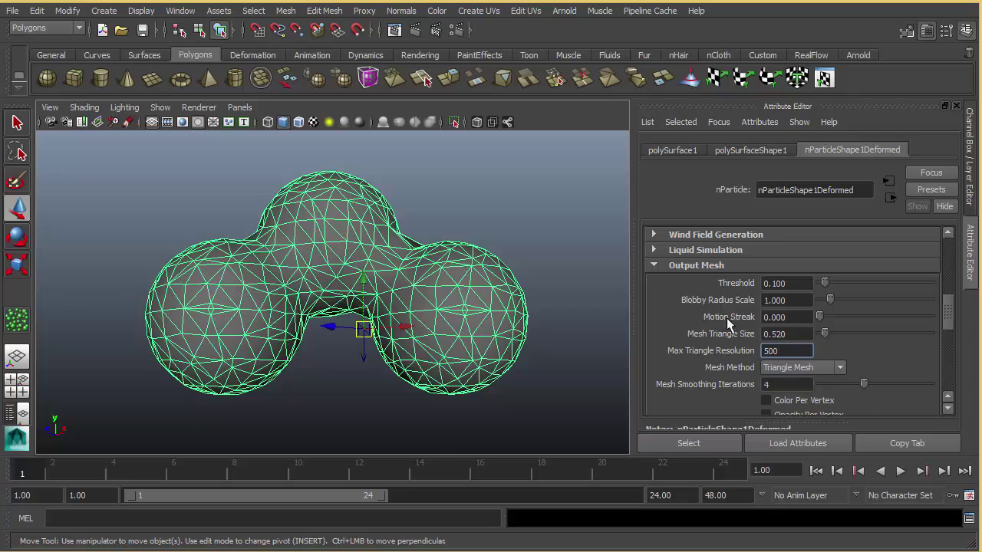
- Raise the output mesh's Threshold to 0.280 and its Blobby Radius Scale to 1.410
left_click_drag(804, 283, 820, 321, "ctrl")
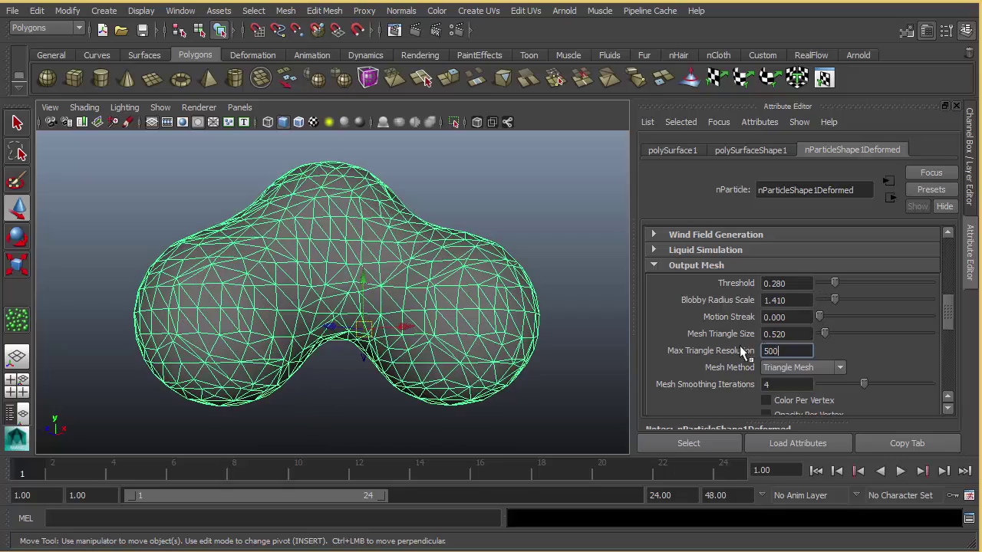
key("Return")
right_click_drag(410, 309, 454, 302, "alt")
key("f")
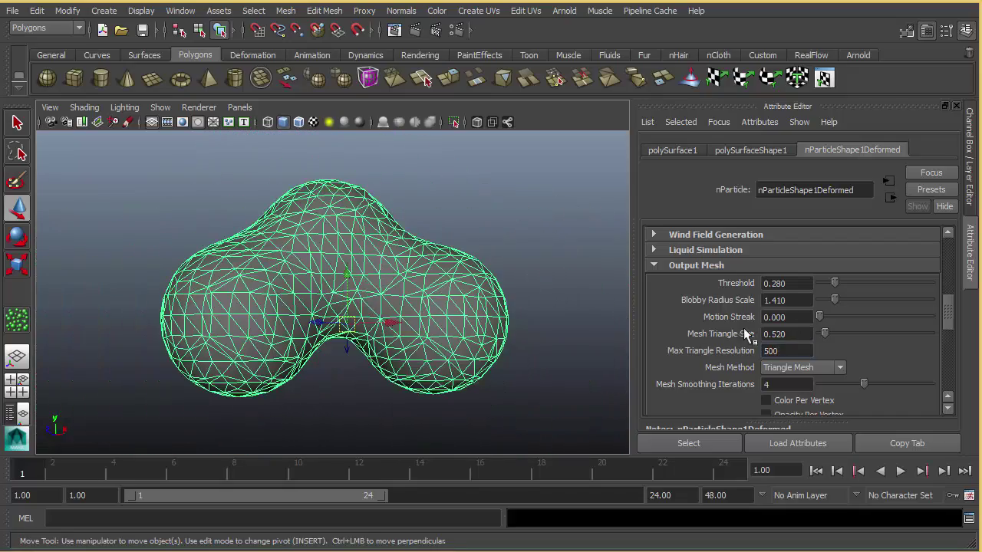
- Refine the output mesh by setting Mesh Triangle Size to 0.14
right_click_drag(530, 314, 579, 322, "alt")
left_click_drag(799, 335, 784, 336, "ctrl")
double_click(779, 334)
type("0.14")
key("Return")
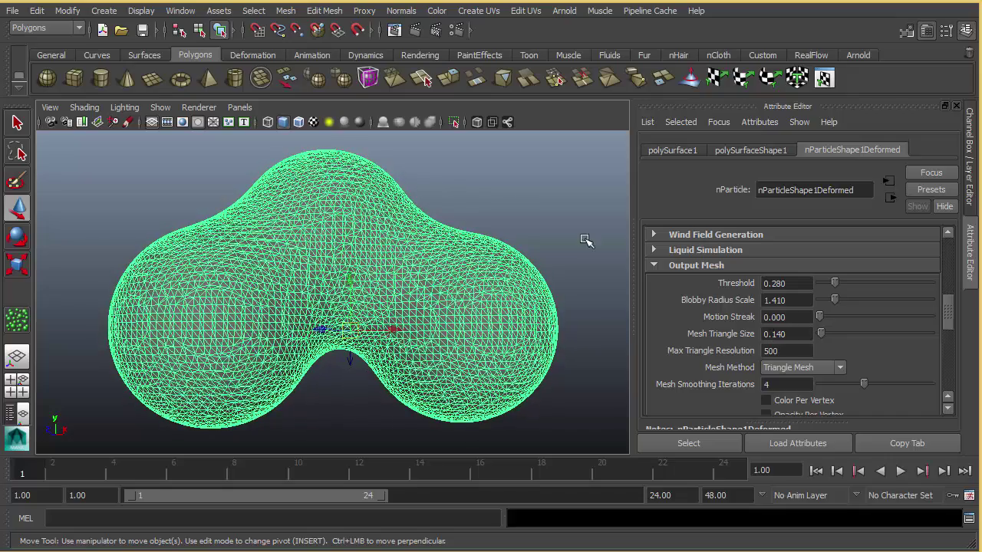
- Clear the mesh selection and inspect the blended surface in wireframe and shaded display
key("5")
left_click(519, 212)
mouse_move(519, 213)
left_mouse_down("alt")
mouse_move(498, 284)
mouse_move(445, 278)
mouse_move(527, 274)
left_mouse_up("alt")
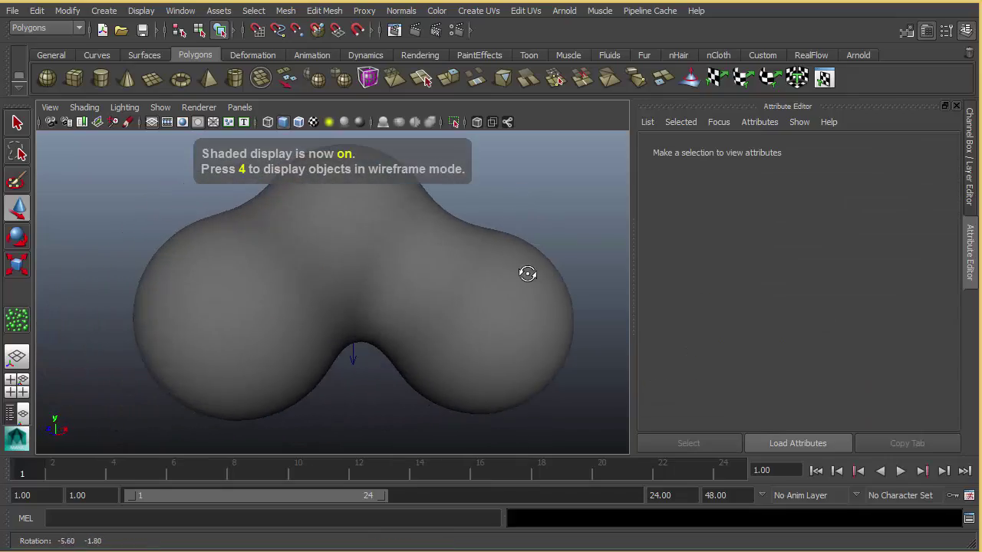
key("4")
key("5")
- Open the Outliner, place it clear of the mesh, and select locator2
key("space")
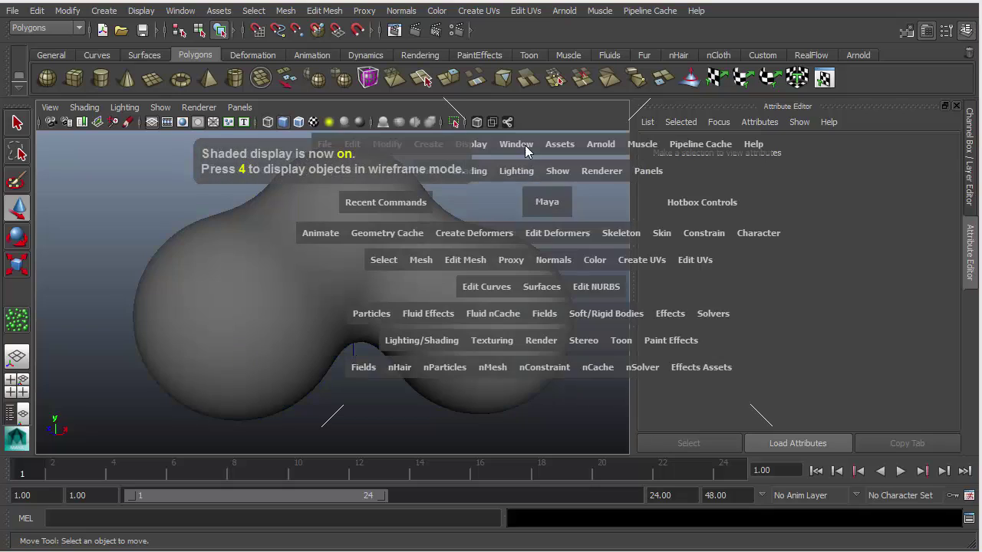
left_click(524, 145)
left_click(532, 259)
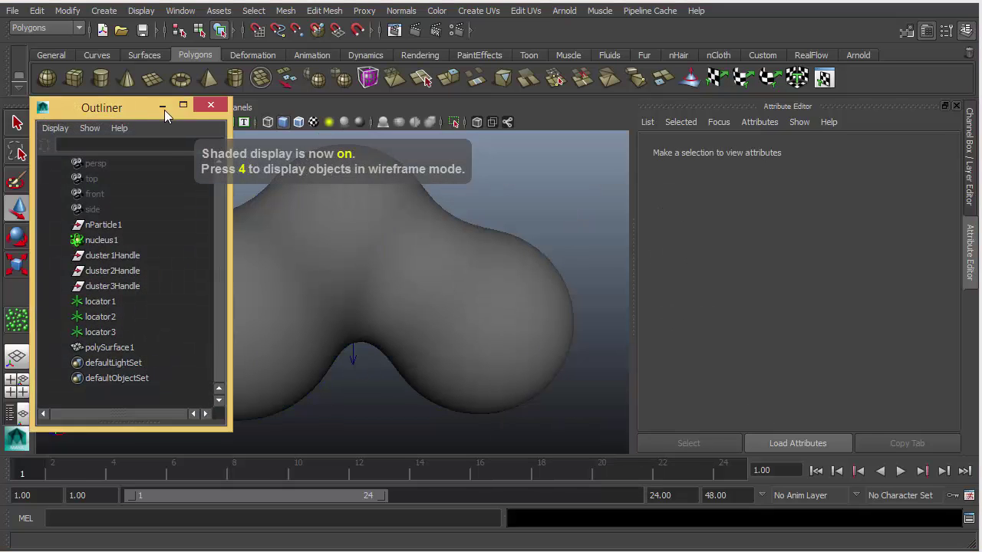
left_click_drag(164, 110, 642, 109)
left_click(577, 317)
right_click_drag(368, 217, 293, 217, "alt")
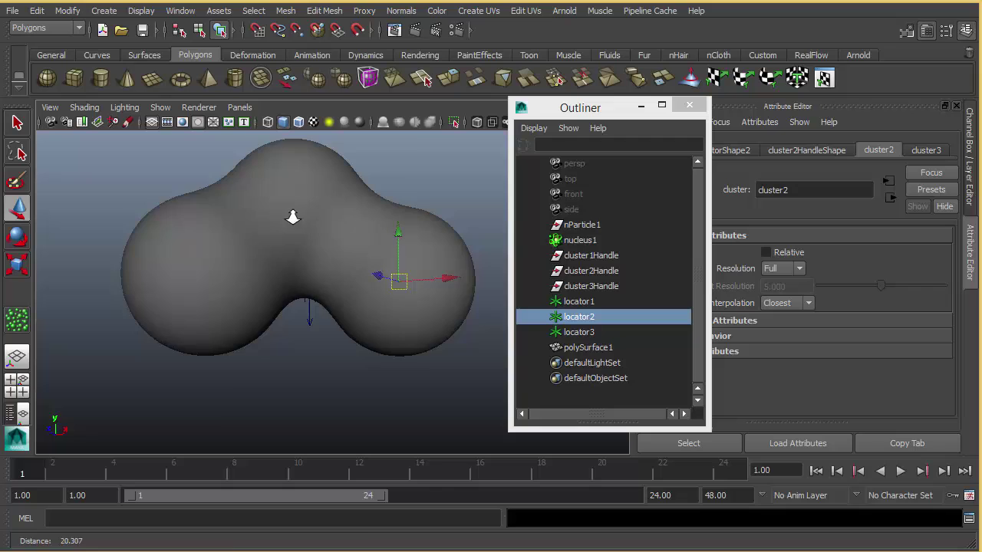